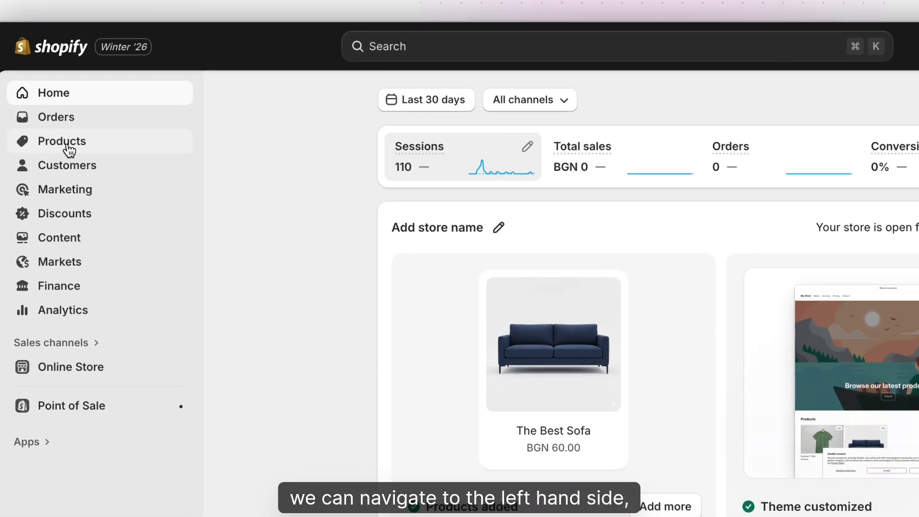
Open the Example Perfume product and check the product weight in its shipping section
click(72, 151)
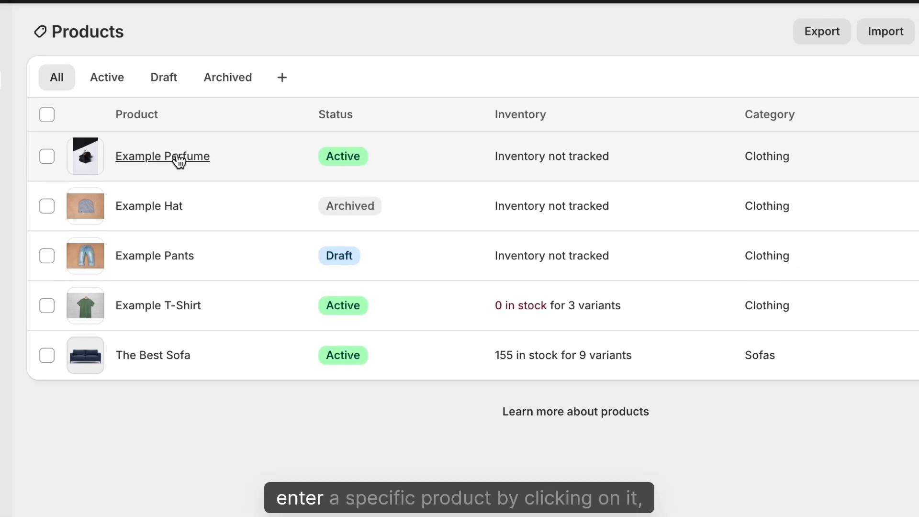
click(173, 153)
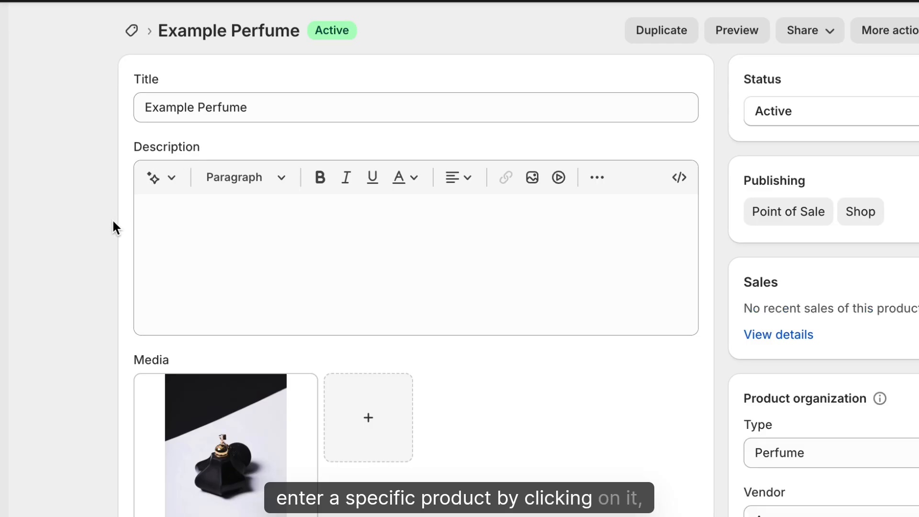
scroll(113, 221, down, 10)
scroll(113, 221, down, 7)
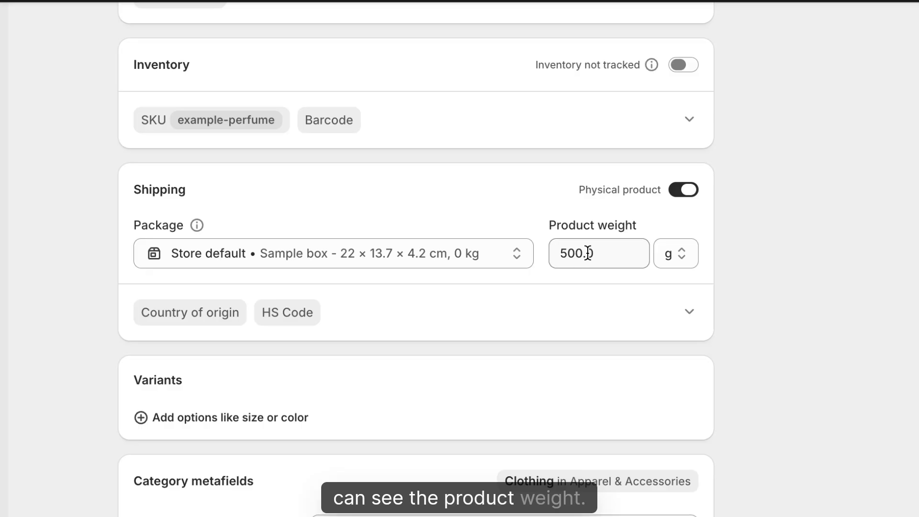
scroll(444, 229, up, 15)
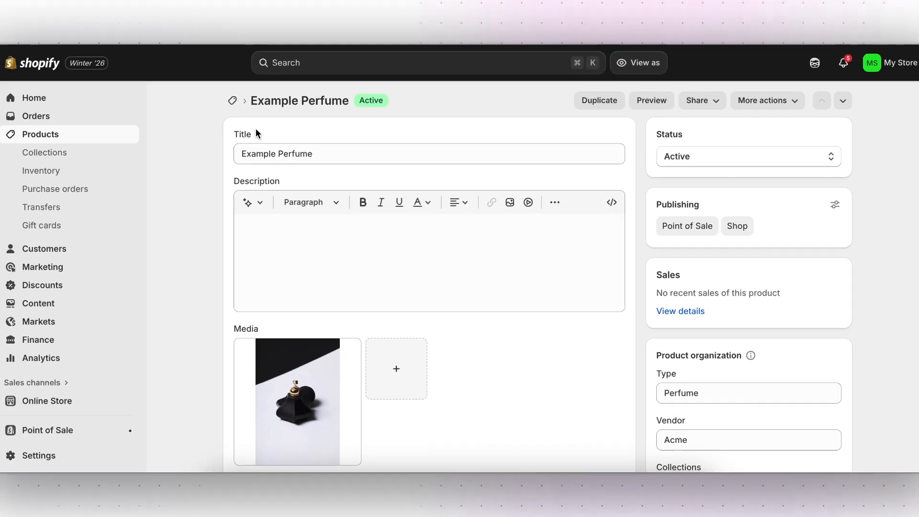
Open The Best Sofa's Metallic Gray / Small variant and check its shipping package and product weight
click(232, 101)
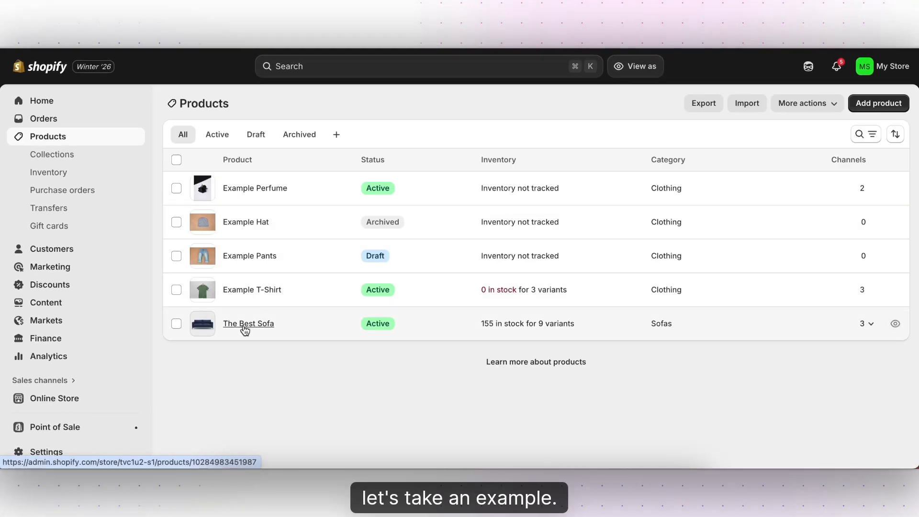
click(245, 329)
scroll(205, 329, down, 5)
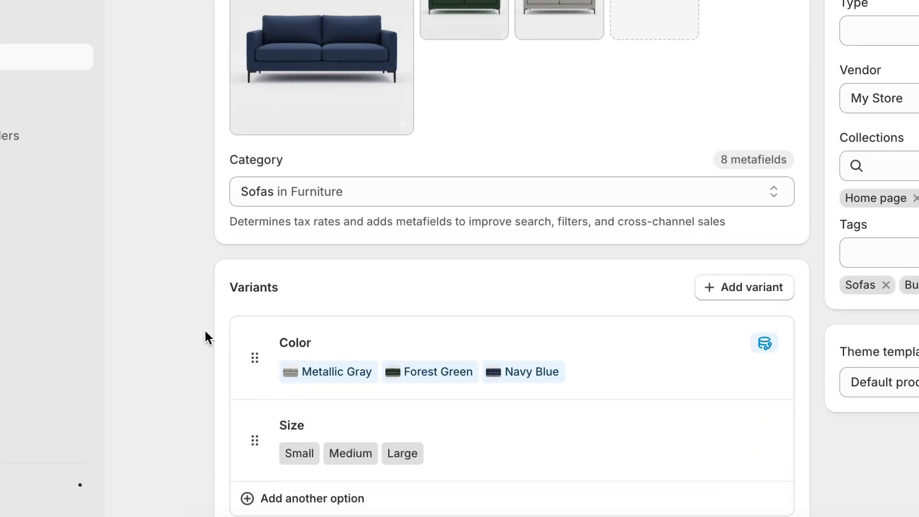
scroll(205, 335, down, 8)
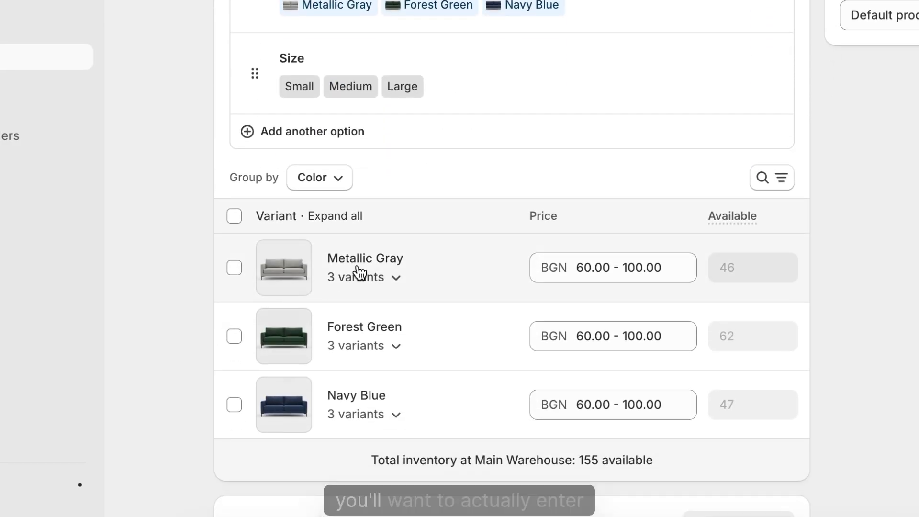
click(360, 273)
scroll(363, 280, down, 2)
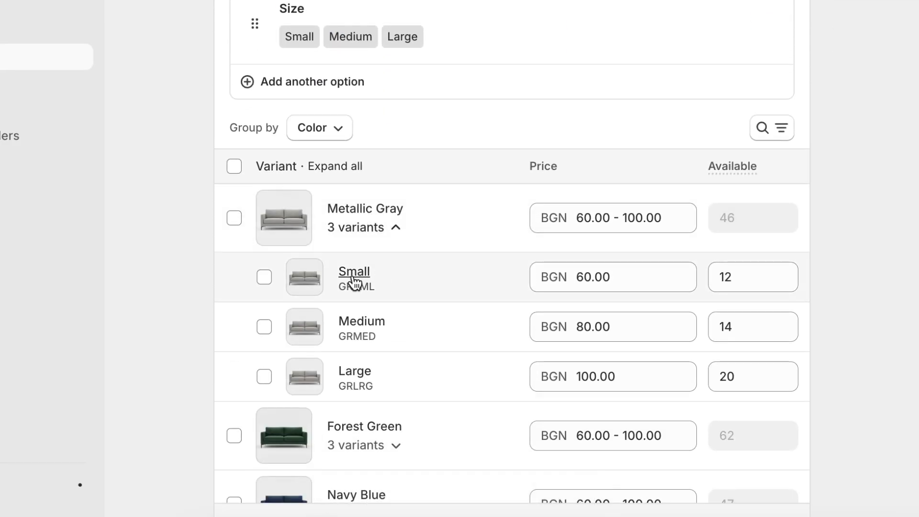
click(353, 275)
scroll(571, 306, down, 3)
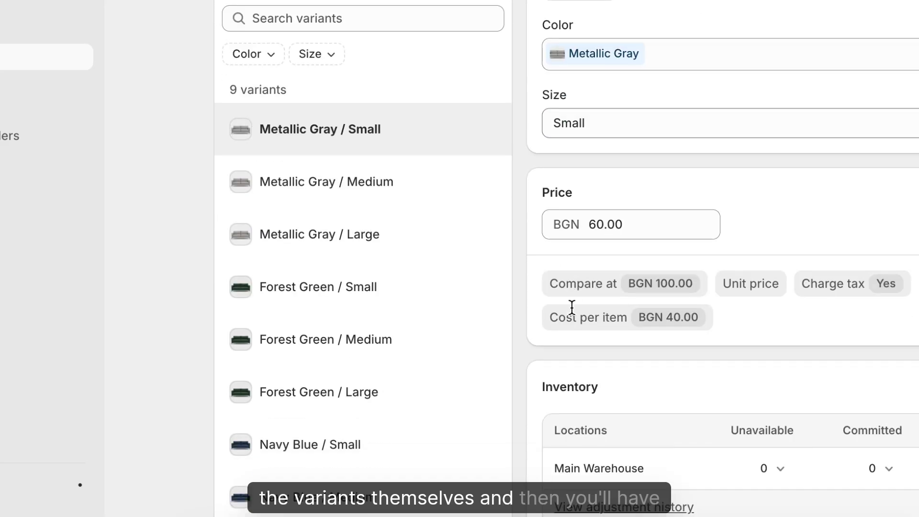
scroll(571, 308, down, 6)
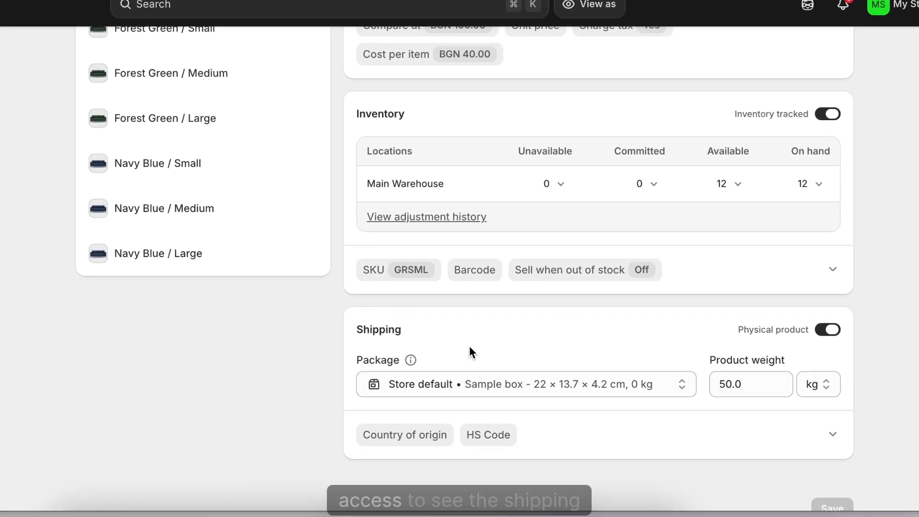
scroll(469, 347, down, 1)
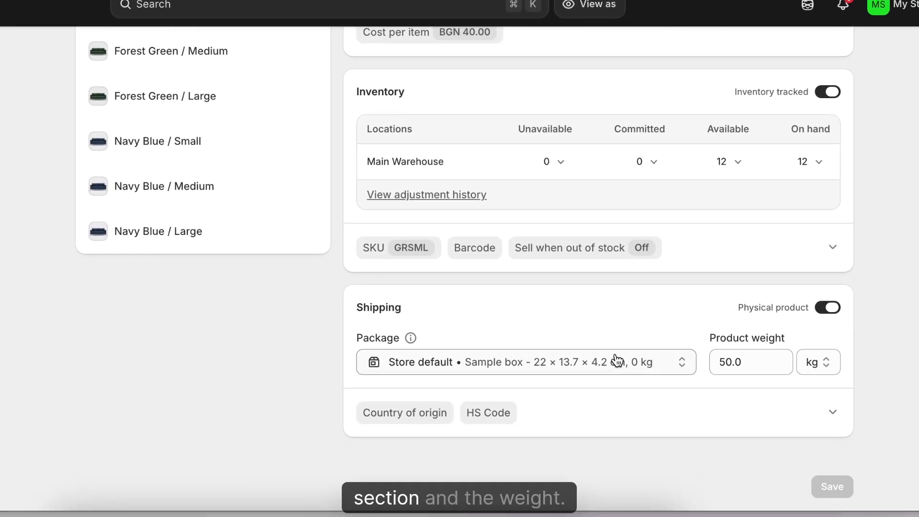
scroll(472, 303, up, 10)
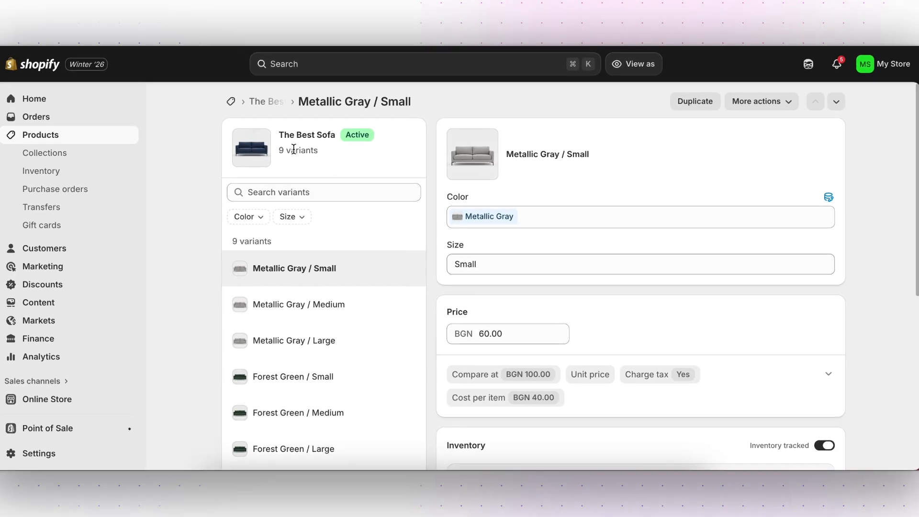
Go to the store's markets and start a new market named "United States Test"
click(231, 101)
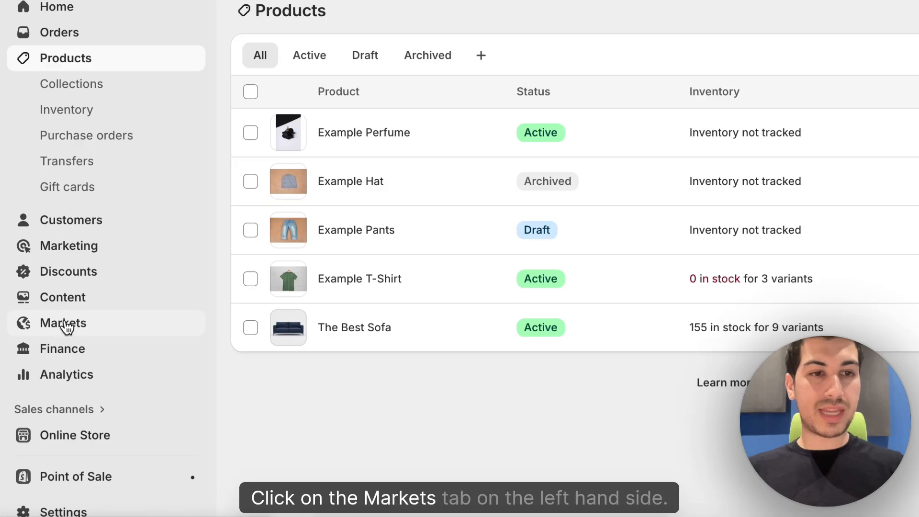
click(63, 325)
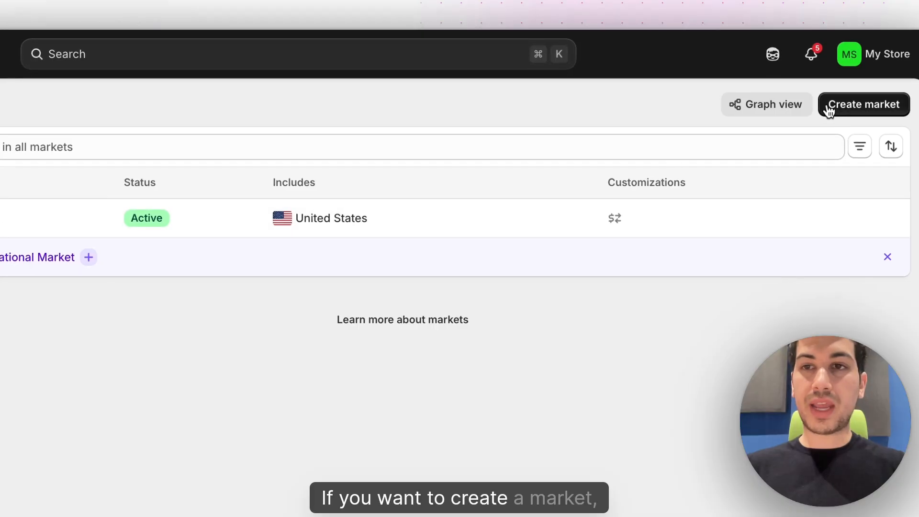
click(852, 110)
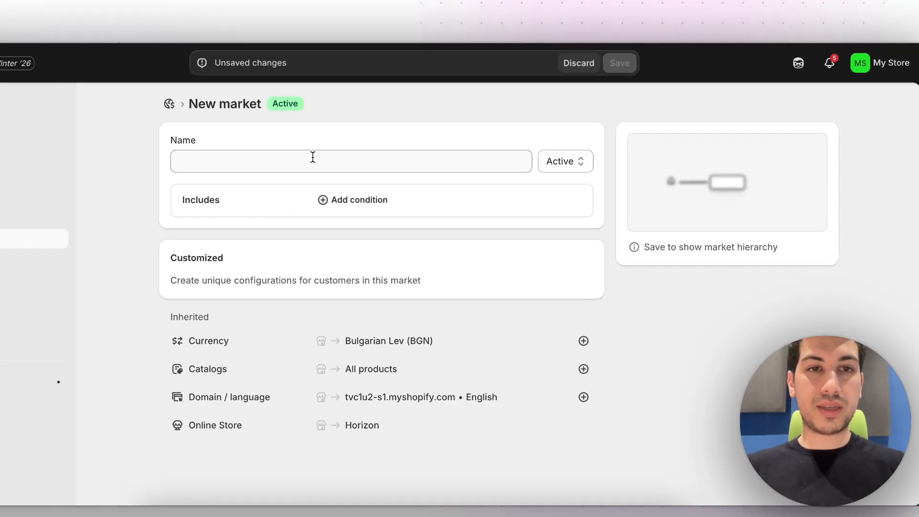
click(198, 178)
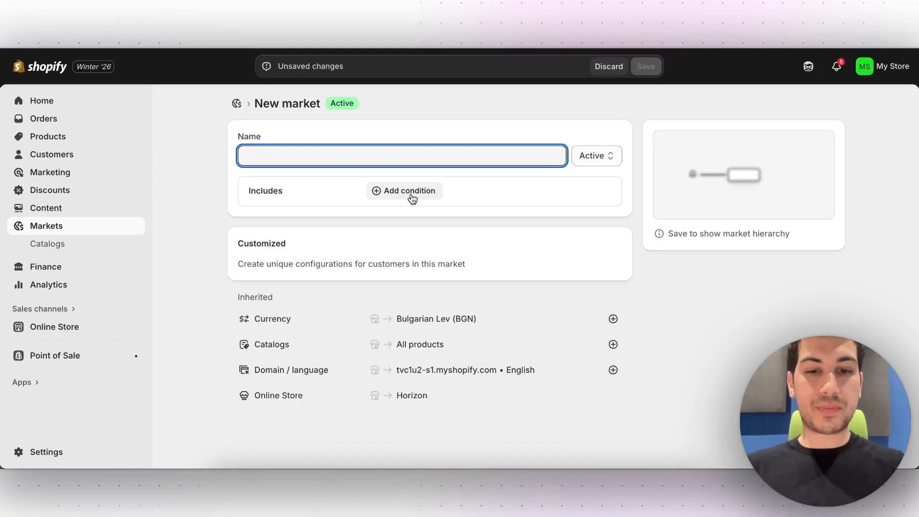
text(United States)
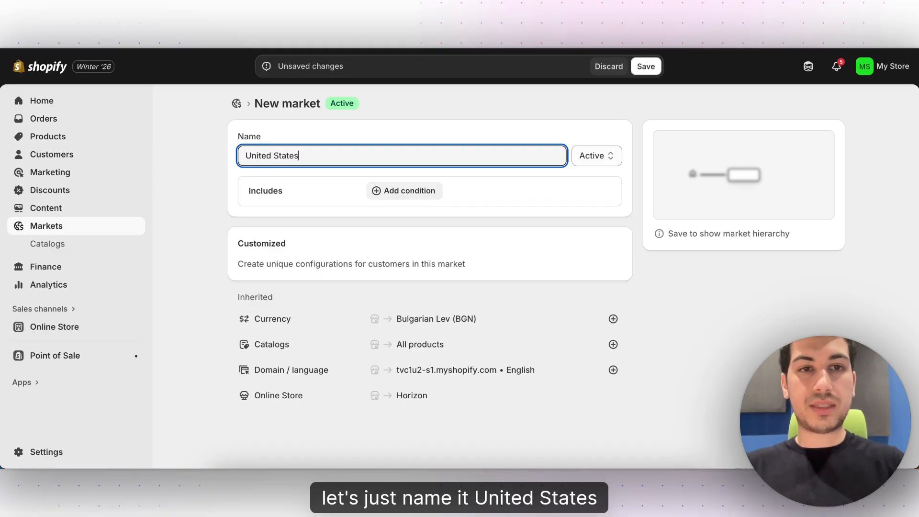
text( Test)
click(332, 173)
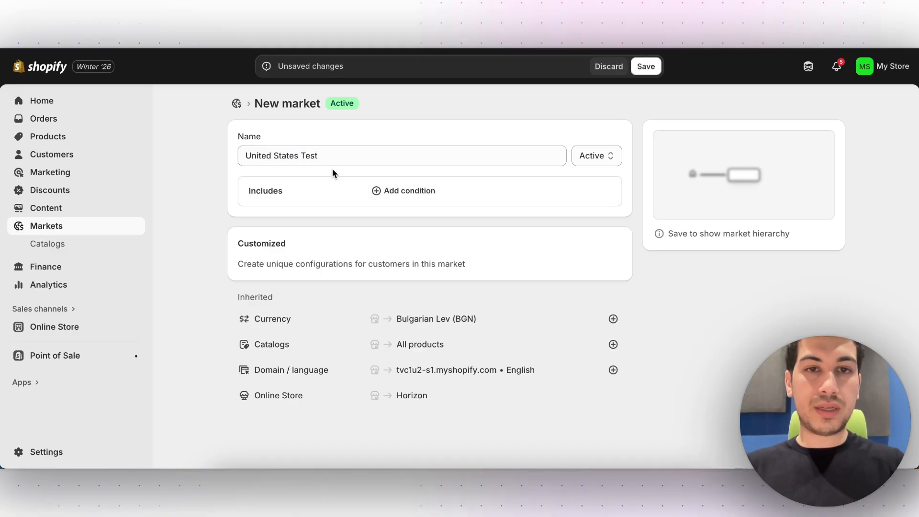
View the region conditions available for the new market, then discard the unsaved market
click(388, 191)
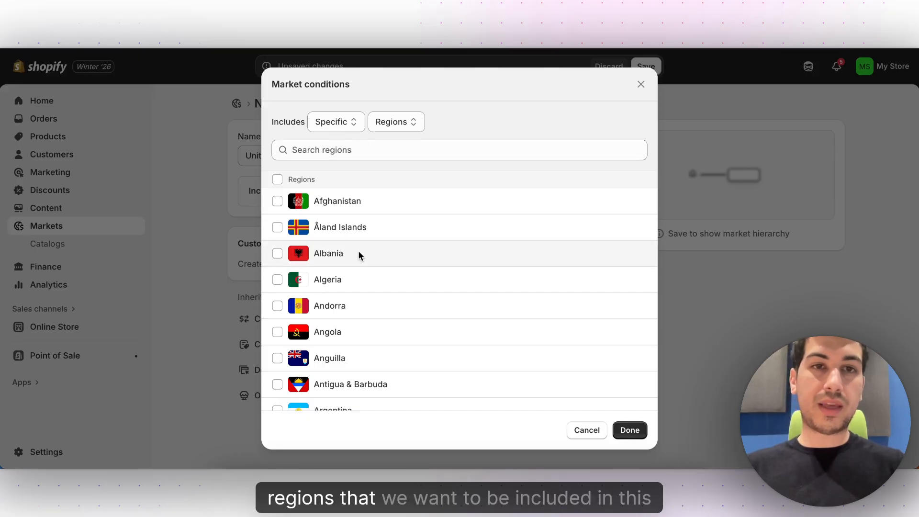
click(641, 85)
click(611, 68)
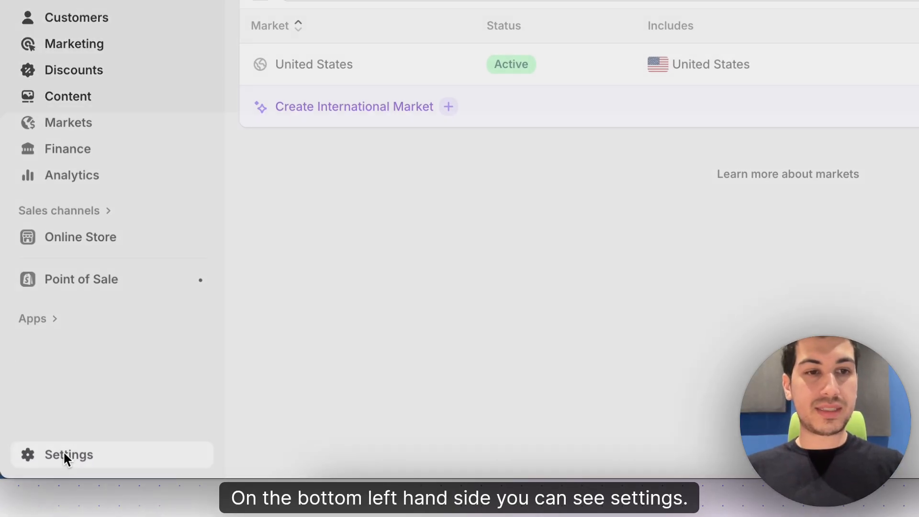
Open the general shipping rates profile in the store's shipping and delivery settings
click(64, 457)
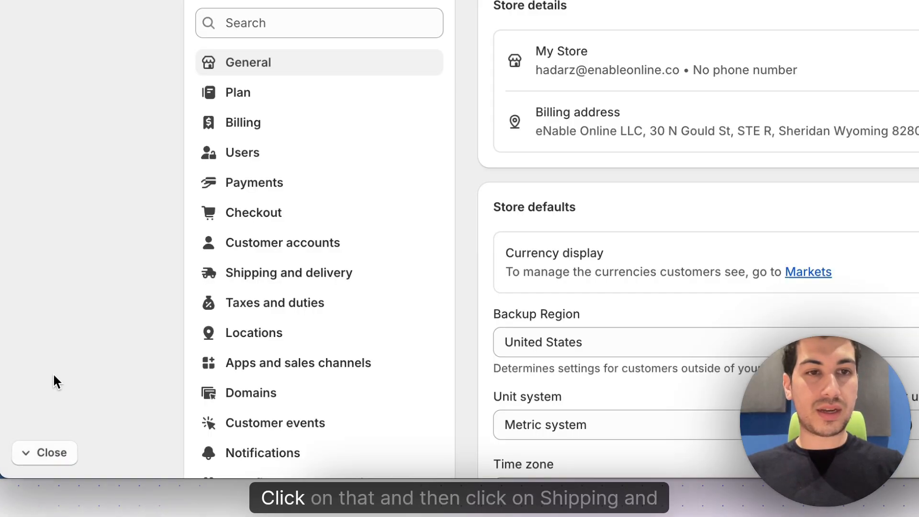
click(271, 283)
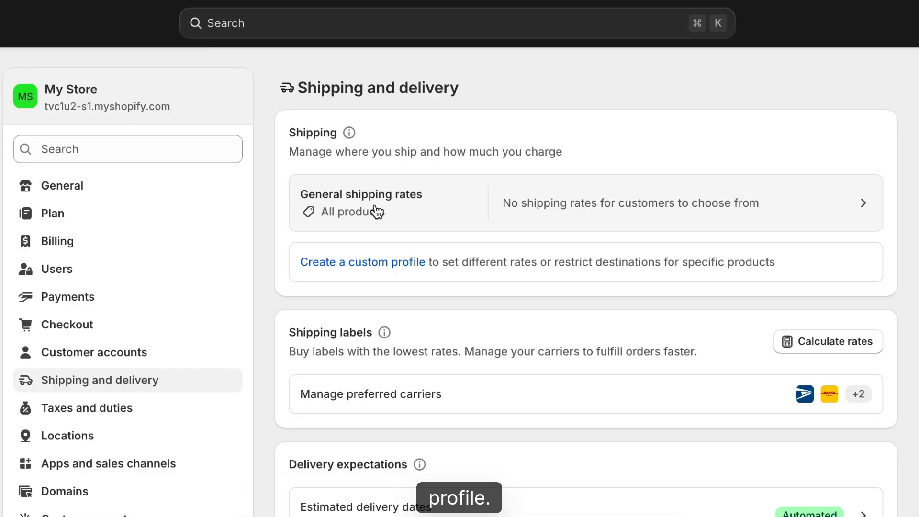
click(425, 204)
Examine the general profile's products, fulfillment location and shipping zones
scroll(519, 241, down, 3)
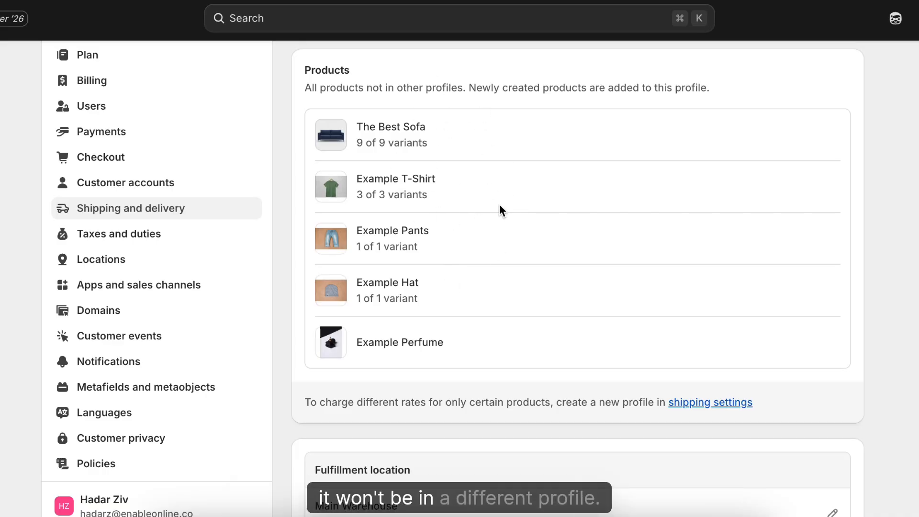
scroll(499, 205, down, 5)
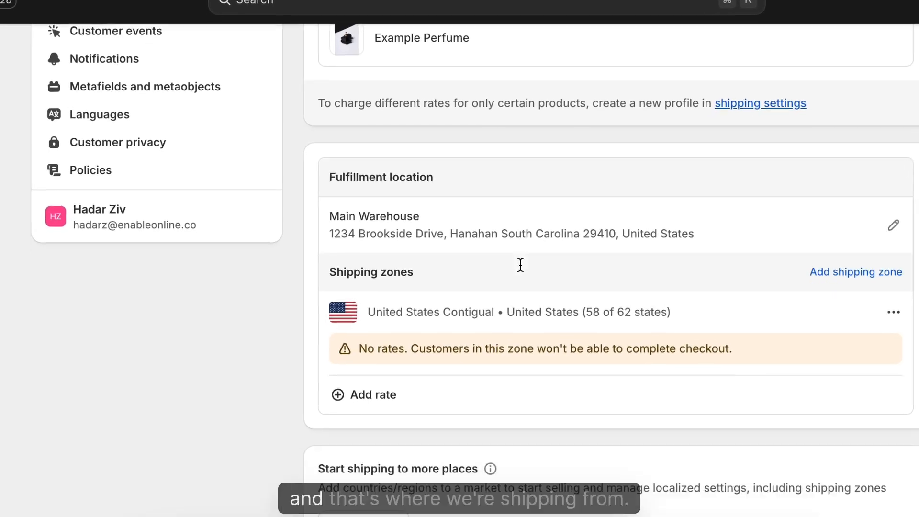
scroll(522, 265, down, 1)
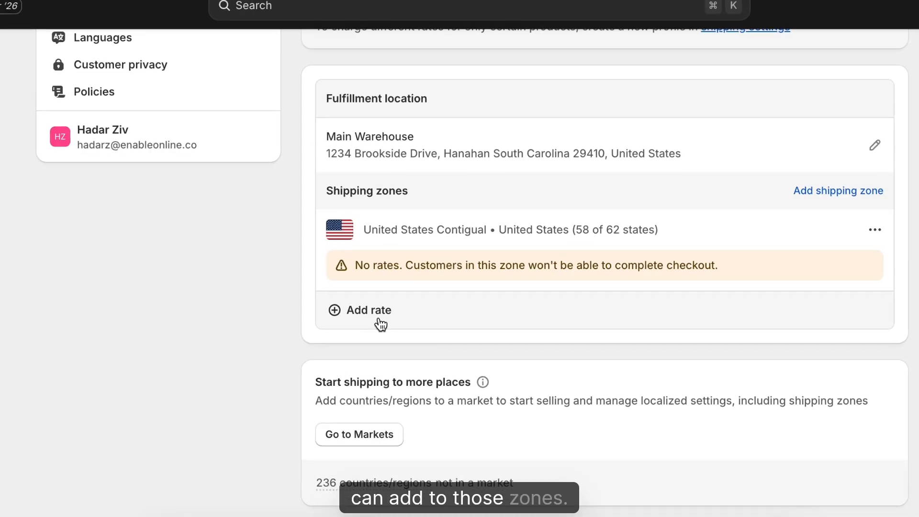
scroll(602, 290, up, 2)
scroll(602, 290, down, 3)
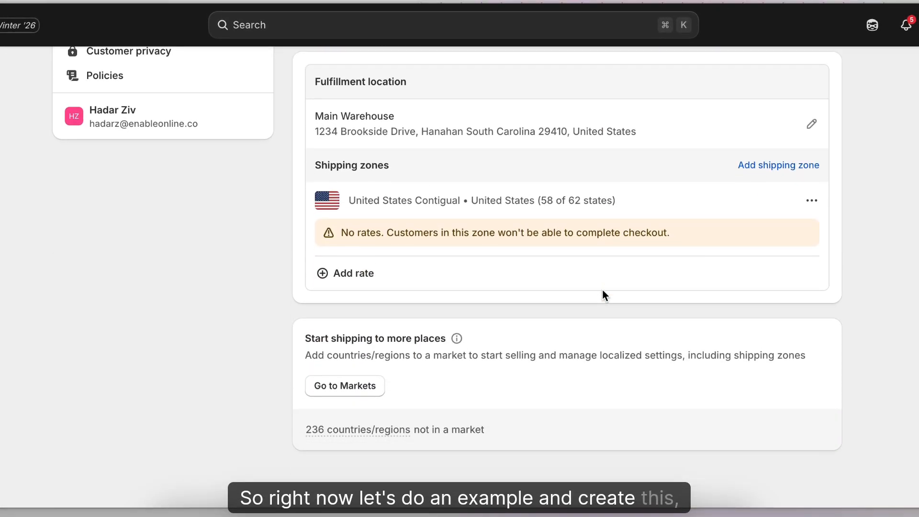
scroll(602, 288, up, 5)
scroll(537, 223, up, 3)
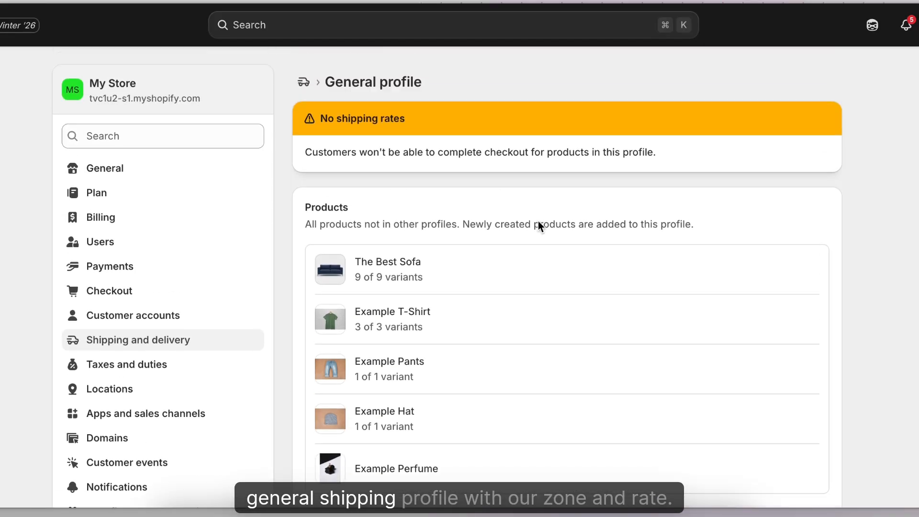
scroll(538, 222, down, 10)
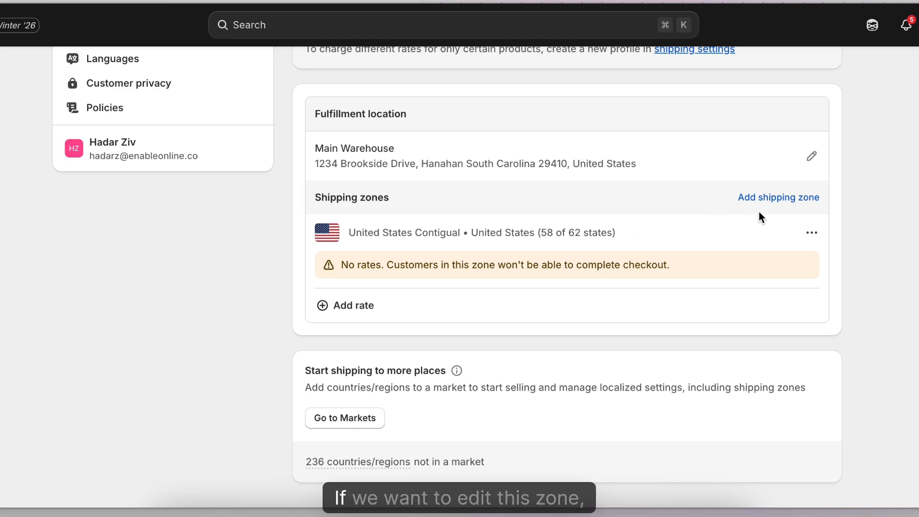
Open the United States Contigual shipping zone for editing, review its included states, and accept the selection as is
click(812, 233)
click(792, 262)
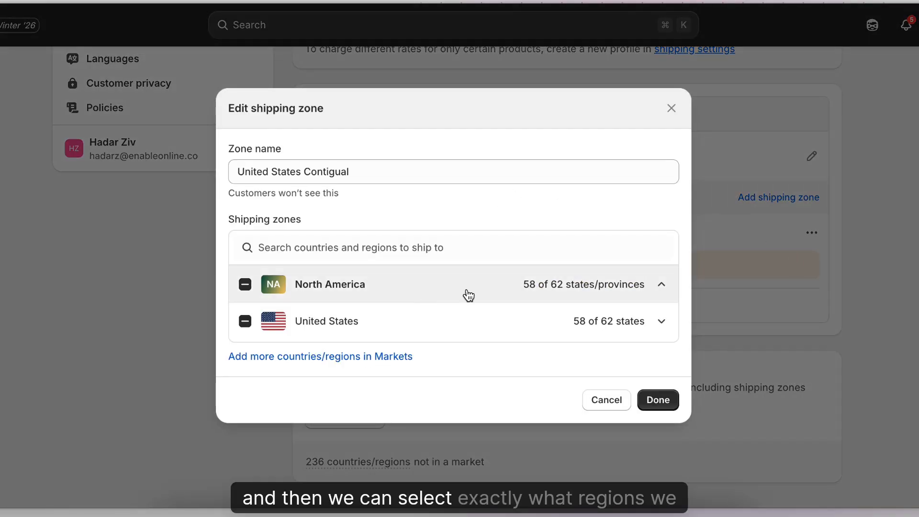
scroll(569, 311, down, 5)
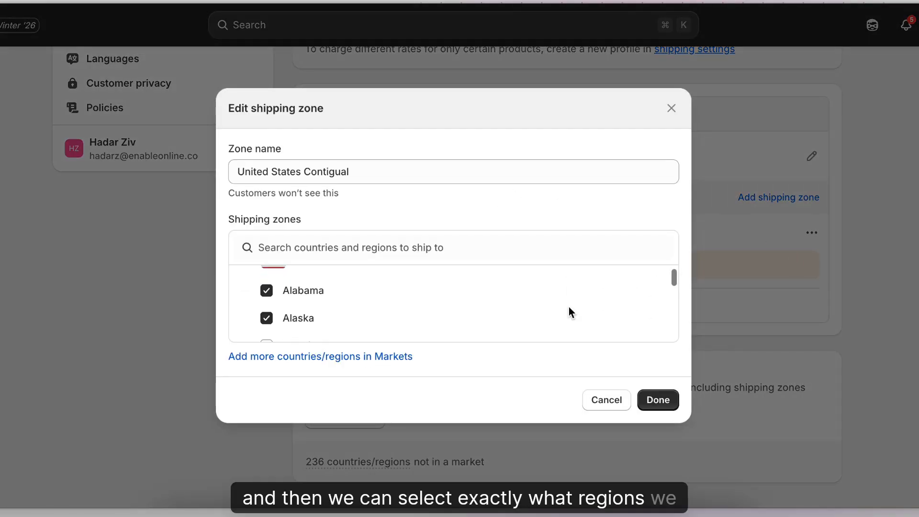
scroll(360, 293, down, 3)
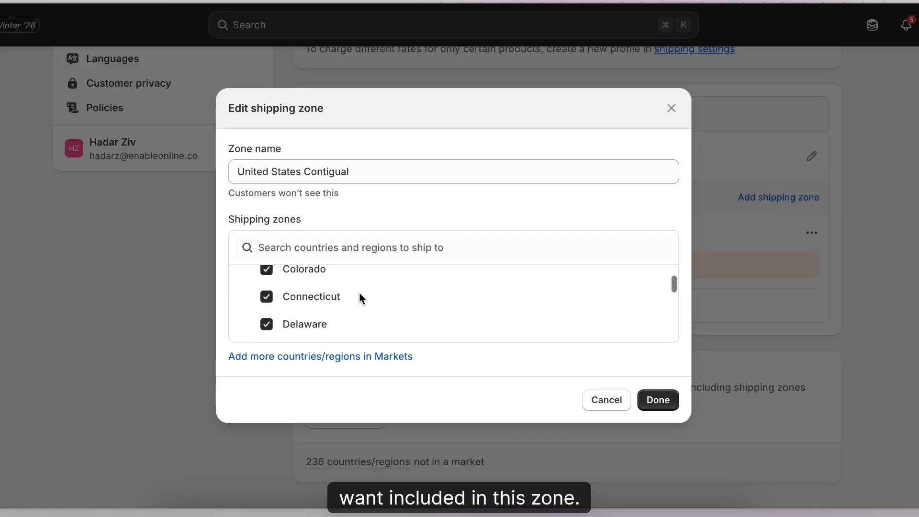
click(344, 246)
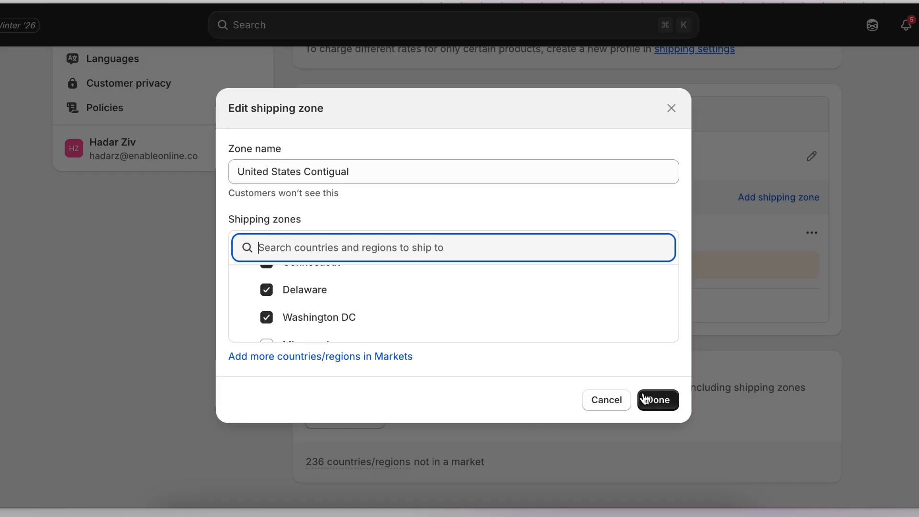
click(656, 400)
scroll(516, 273, down, 2)
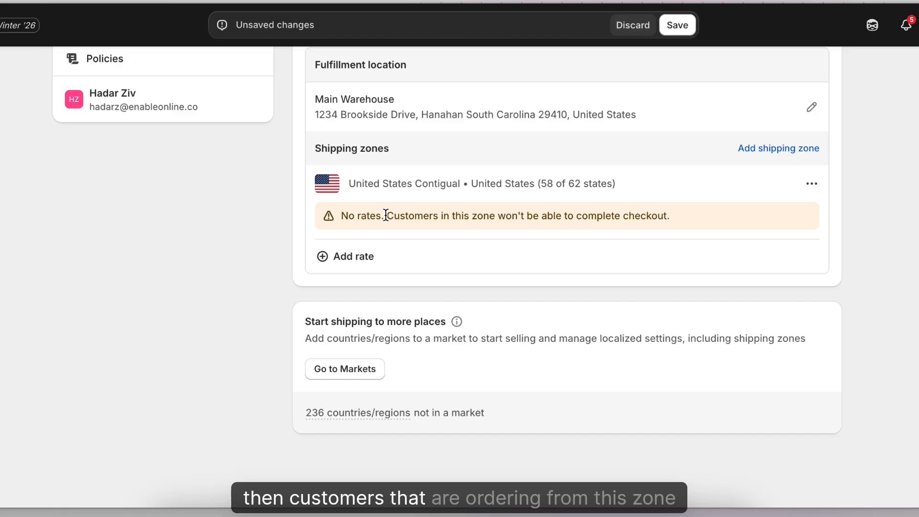
drag(387, 214, 545, 214)
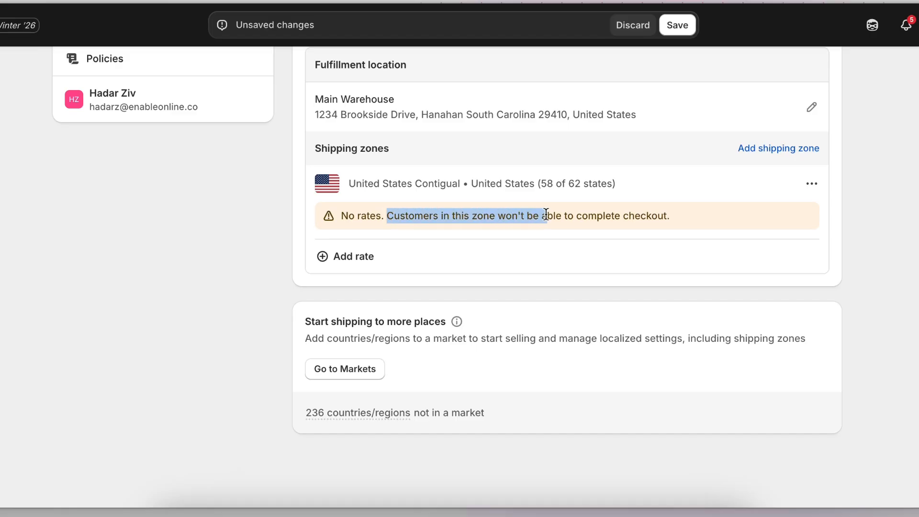
click(546, 214)
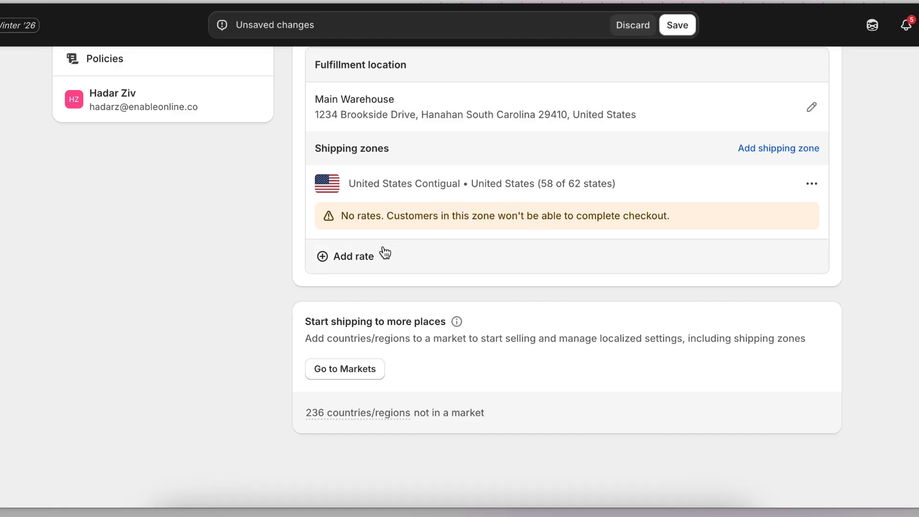
Start a new rate for the United States Contigual zone using carrier or app calculated rates, and view the available carriers, keeping FedEx
click(360, 256)
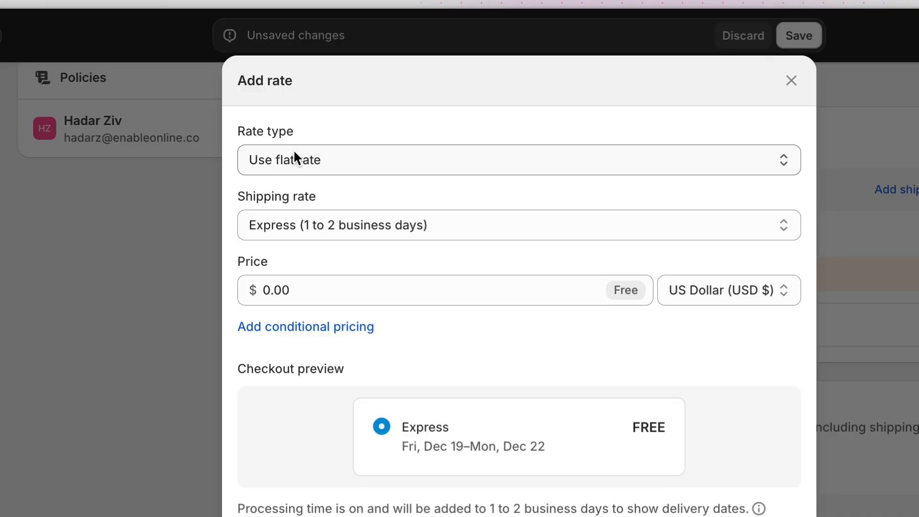
click(294, 152)
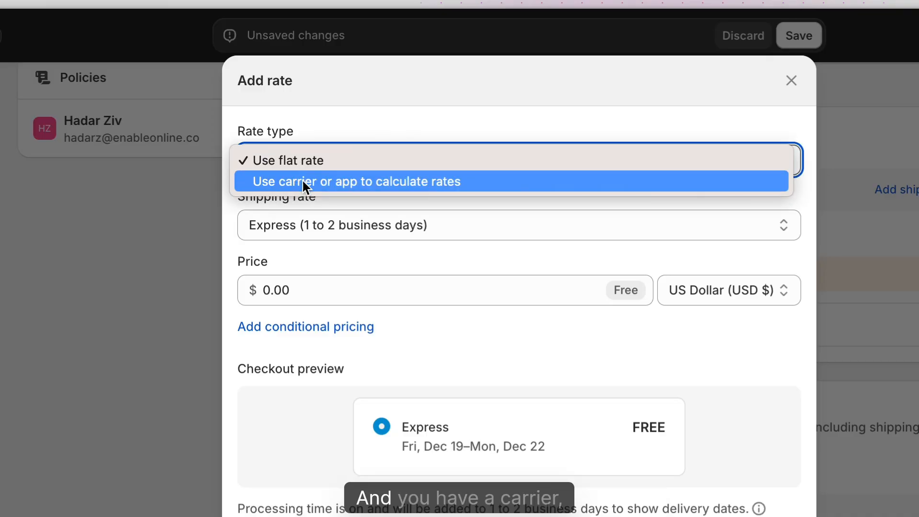
click(309, 185)
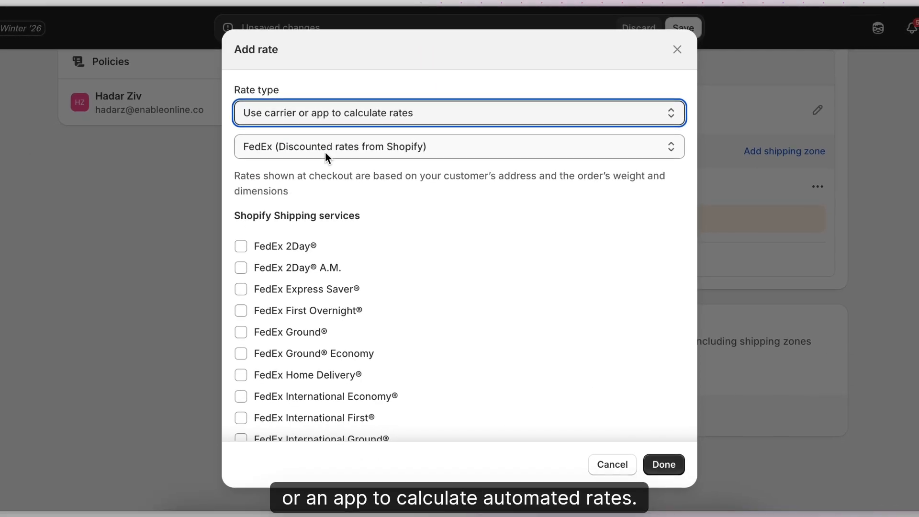
click(325, 151)
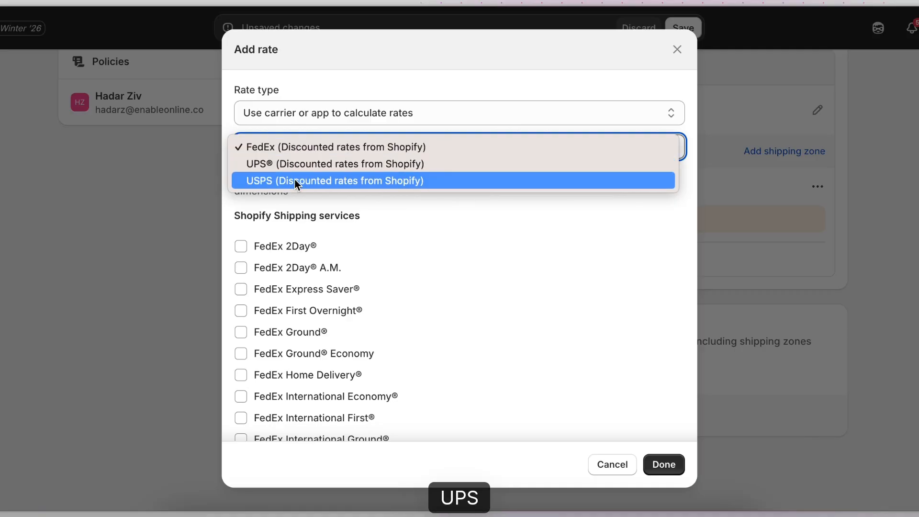
click(313, 120)
Try out the FedEx 2Day, FedEx Express Saver and FedEx Ground services, and clear all three selections again
click(241, 246)
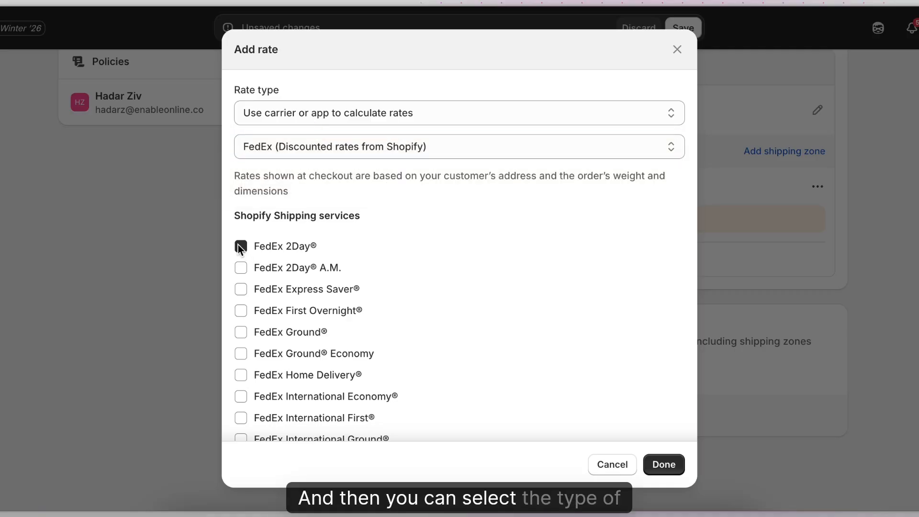
click(241, 289)
click(244, 333)
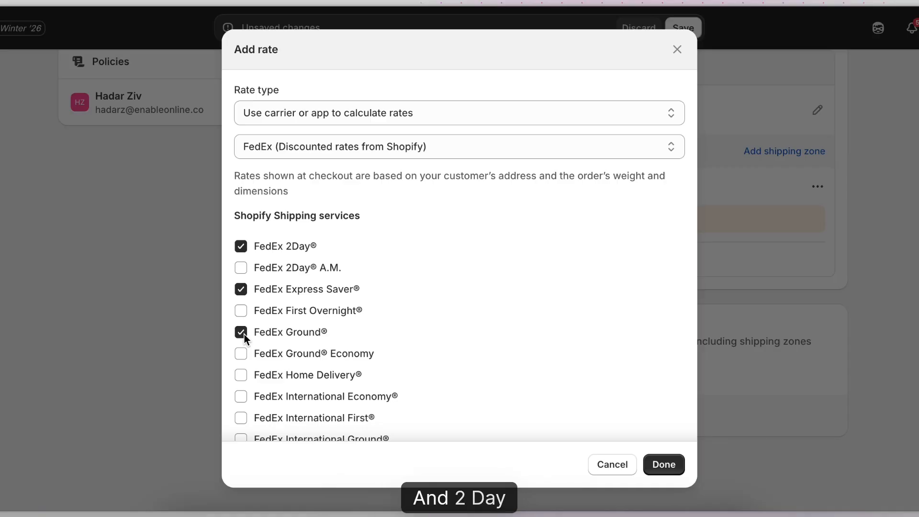
click(244, 334)
click(238, 291)
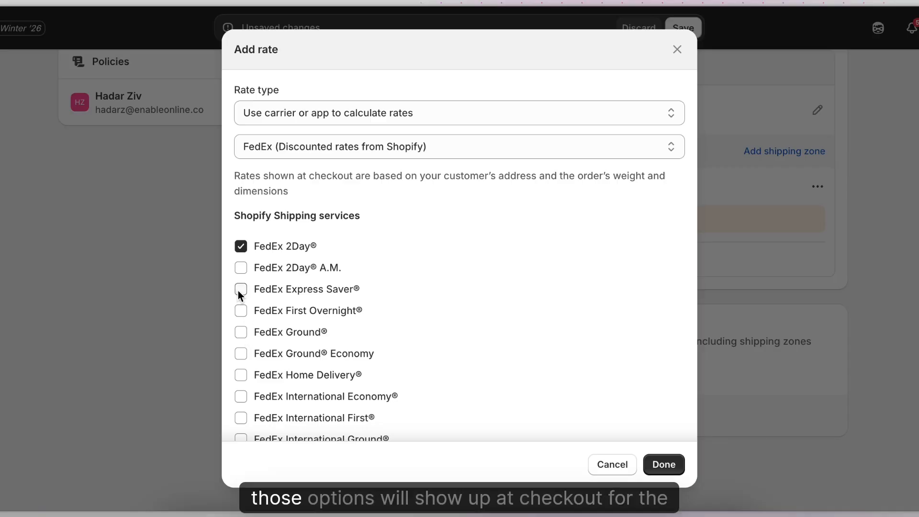
click(240, 247)
Switch the new rate back to a flat rate and add it as Express (1 to 2 business days) priced at $20
click(335, 113)
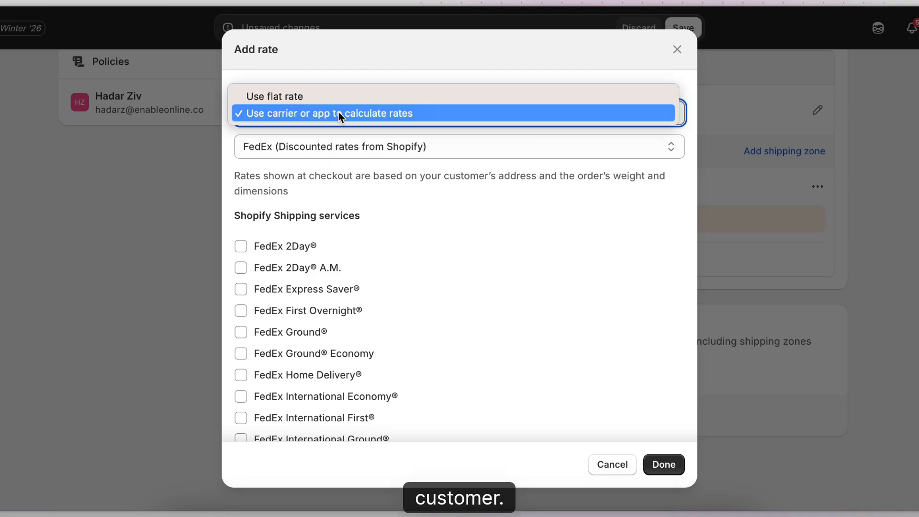
click(328, 98)
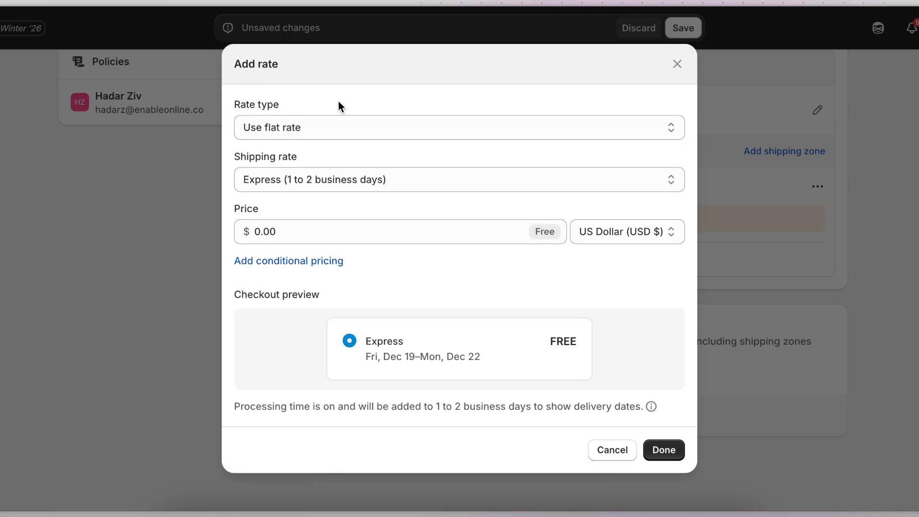
click(345, 184)
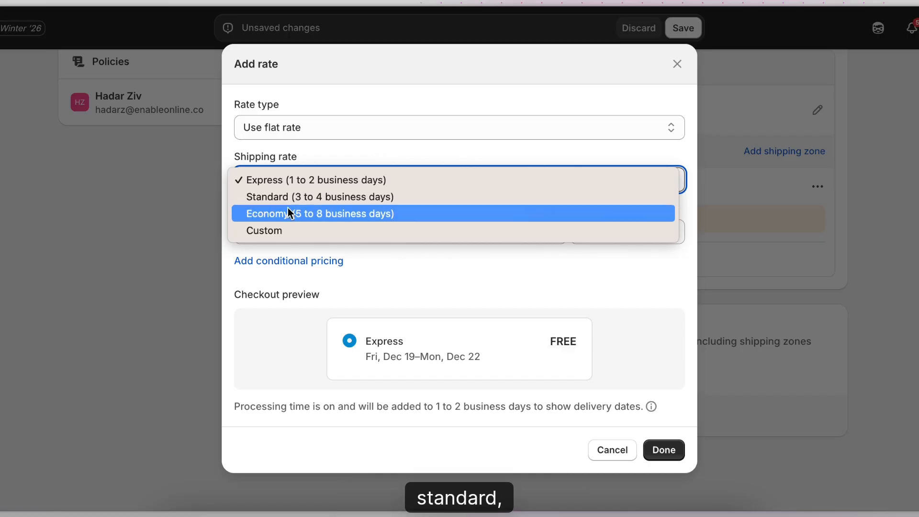
click(300, 184)
click(285, 233)
double_click(285, 233)
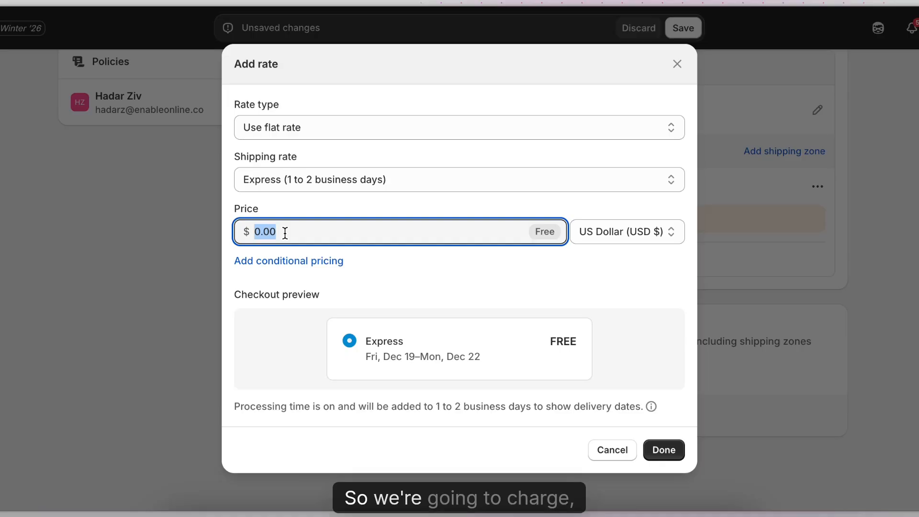
text(20)
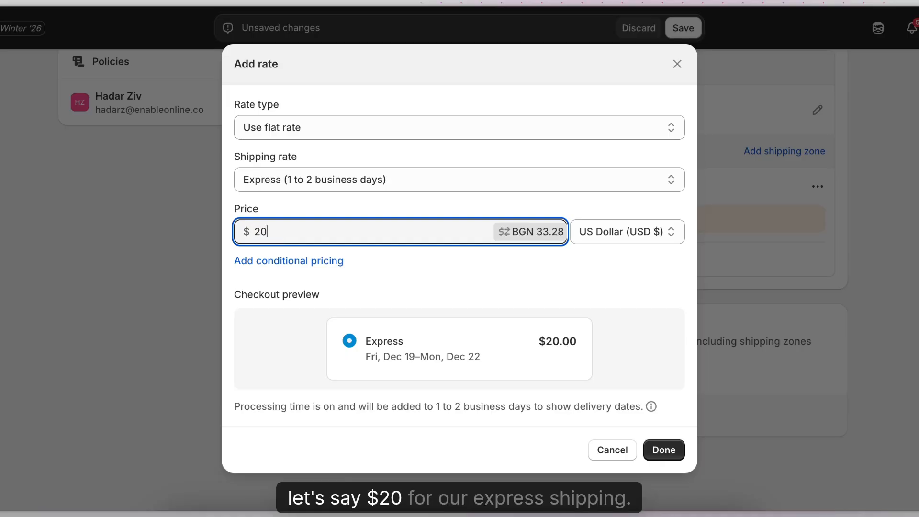
click(305, 214)
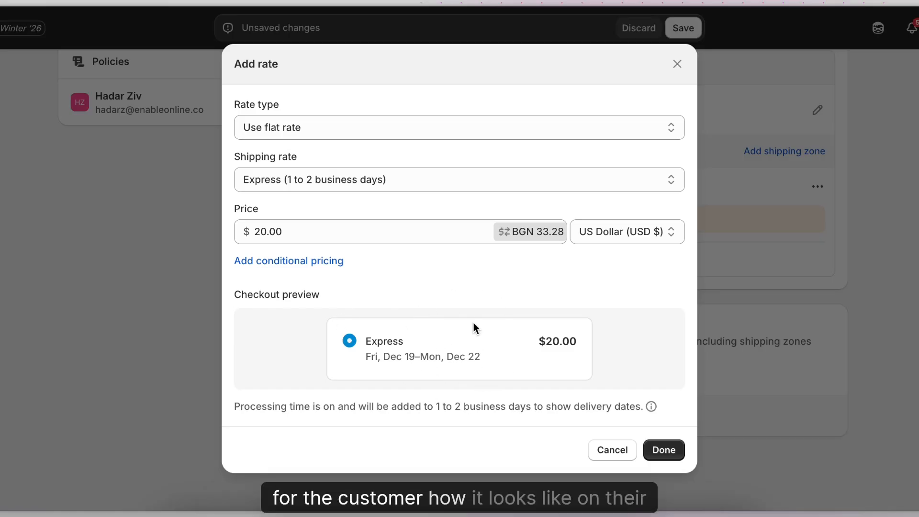
click(663, 449)
Add a second flat rate to the United States Contigual zone: Standard (3 to 4 business days) priced at $10
click(374, 258)
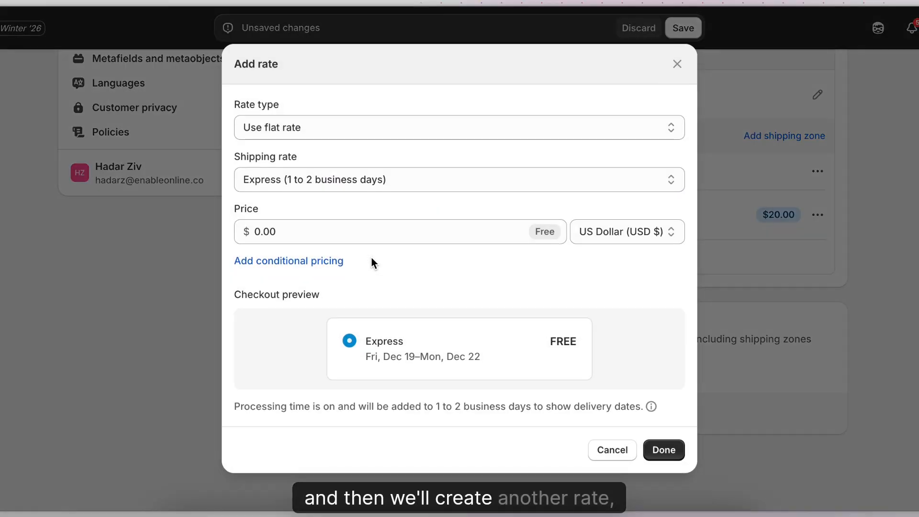
click(305, 181)
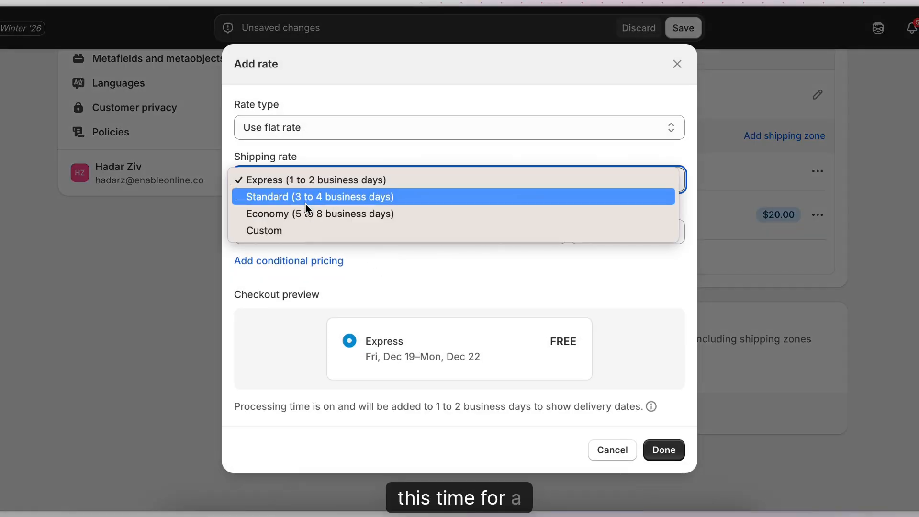
click(303, 198)
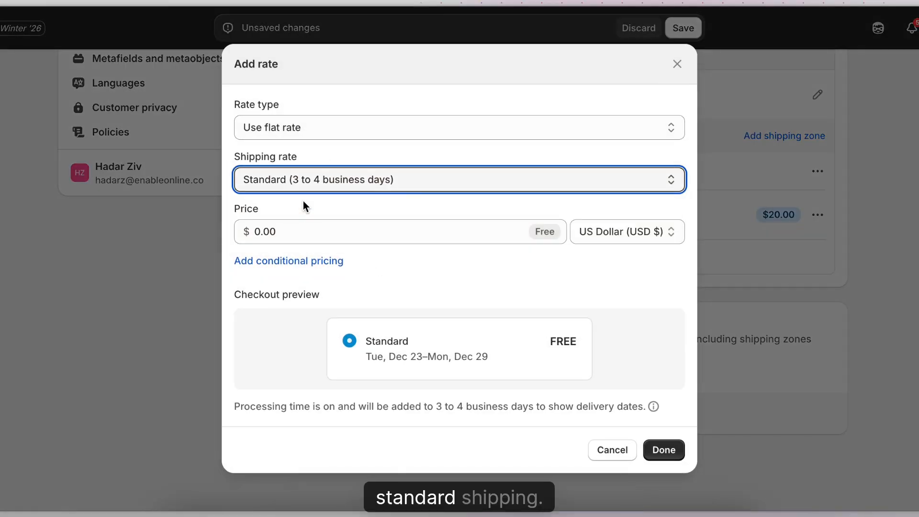
click(297, 232)
double_click(298, 233)
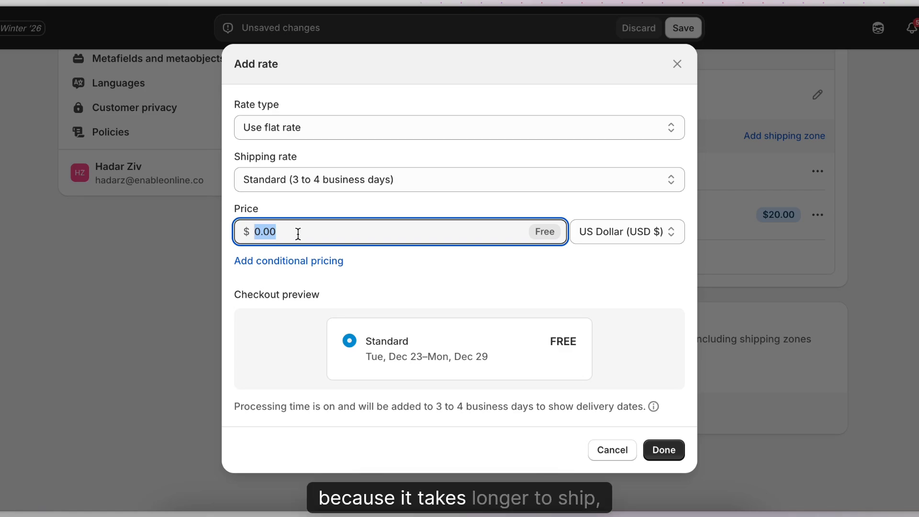
text(10)
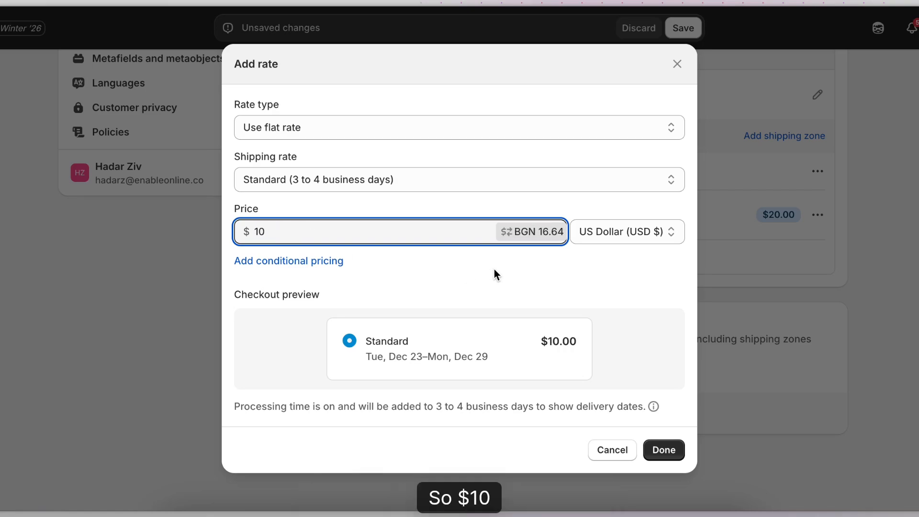
click(539, 285)
click(661, 450)
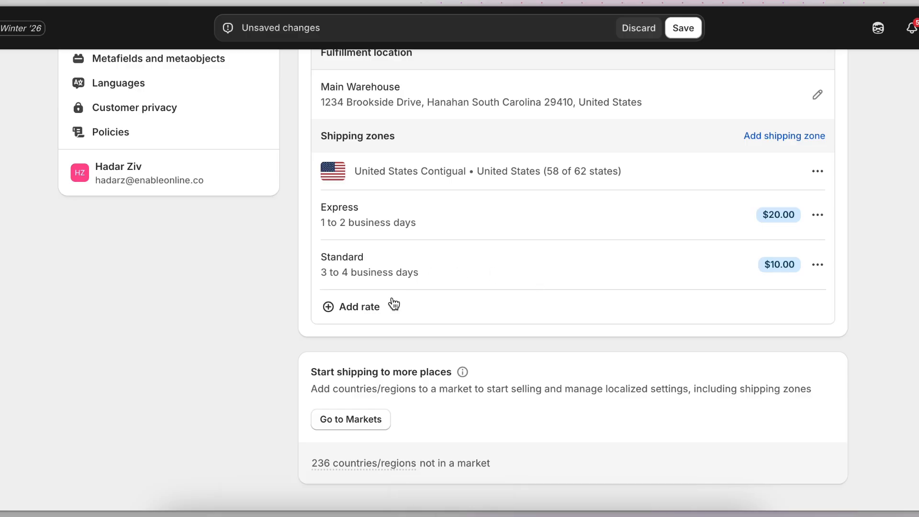
Start a third flat rate for the United States Contigual zone with Standard (3 to 4 business days) shipping
click(363, 309)
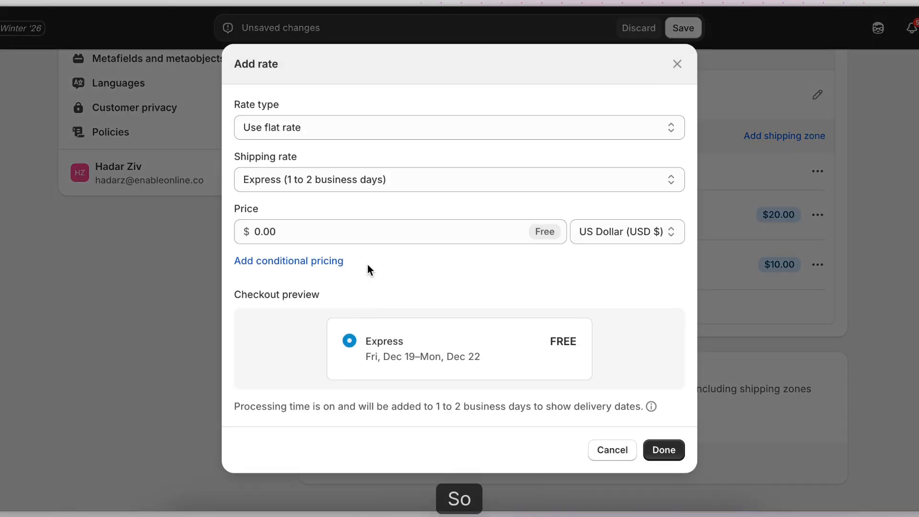
click(291, 128)
click(290, 128)
click(309, 180)
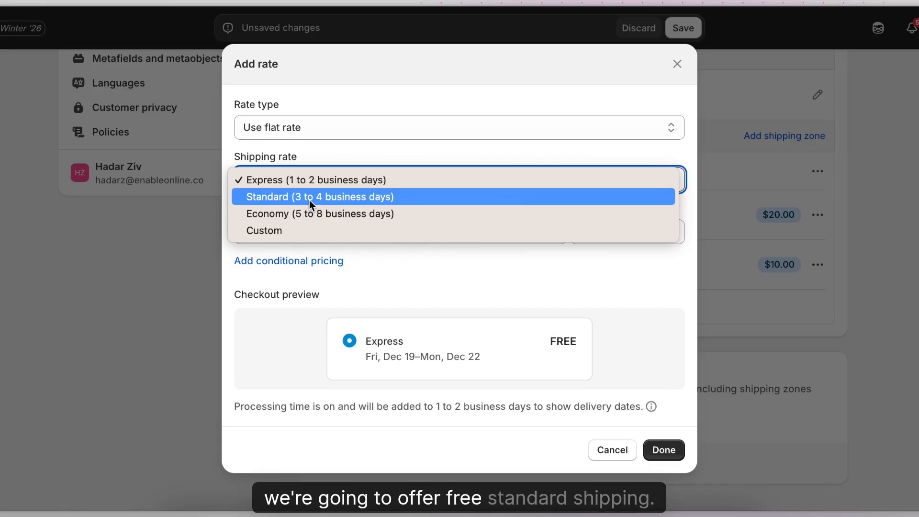
click(310, 200)
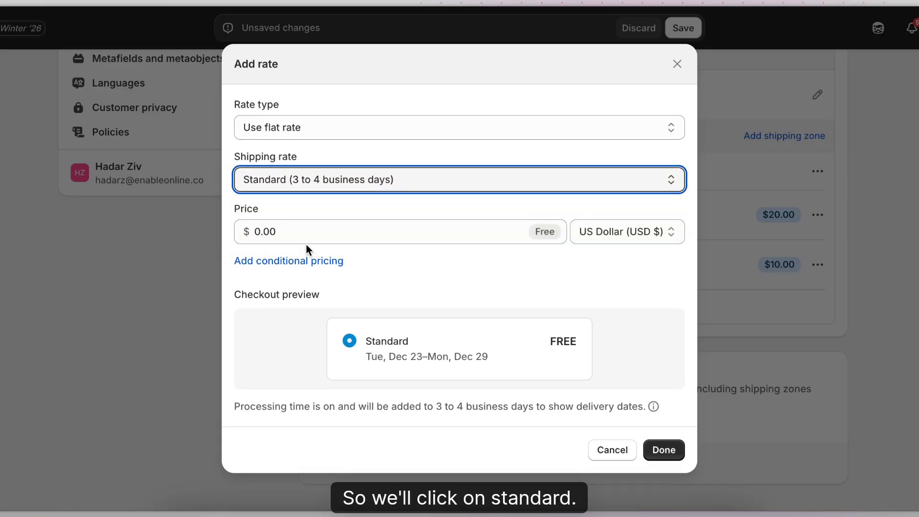
Make the Standard rate conditional on order price with a $200 minimum, keep its price at $0.00, and add it to the zone
click(301, 268)
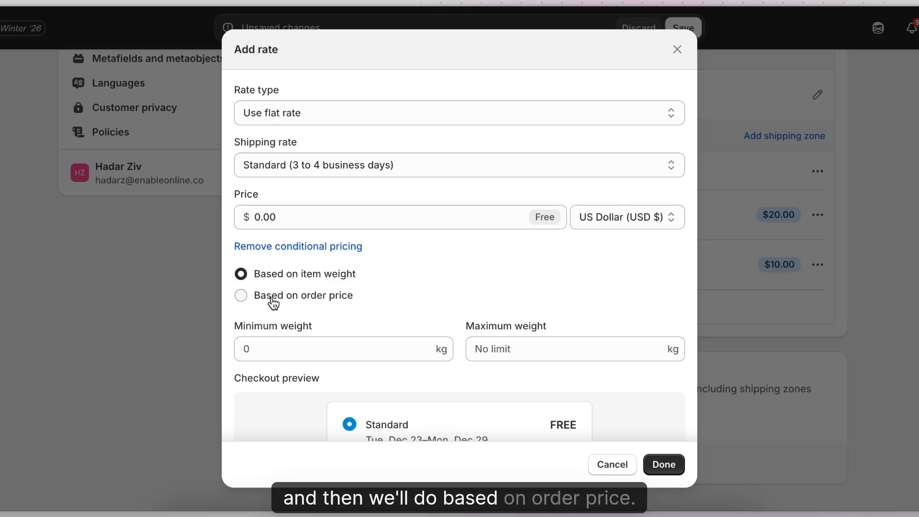
click(305, 300)
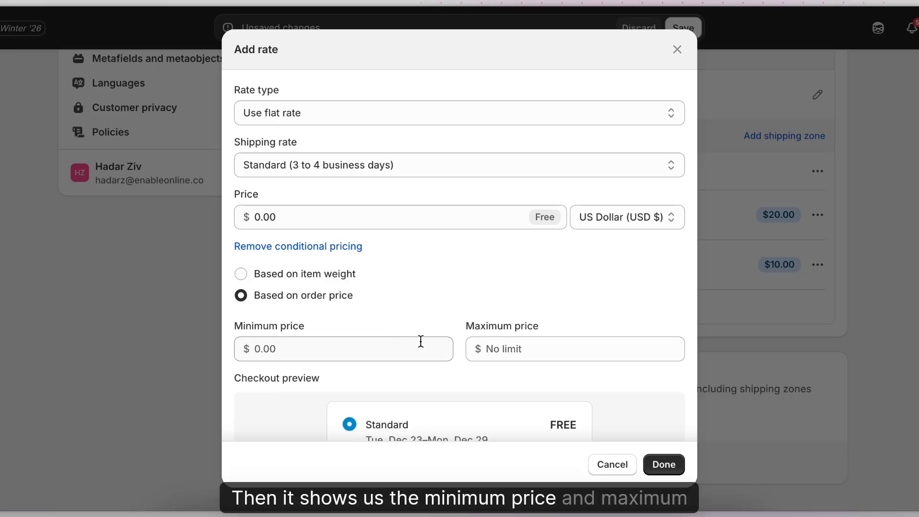
click(316, 352)
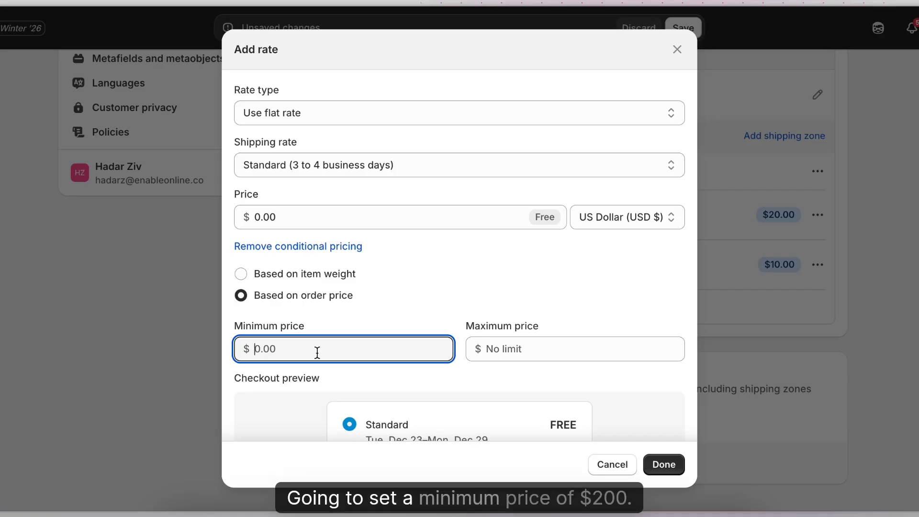
click(325, 320)
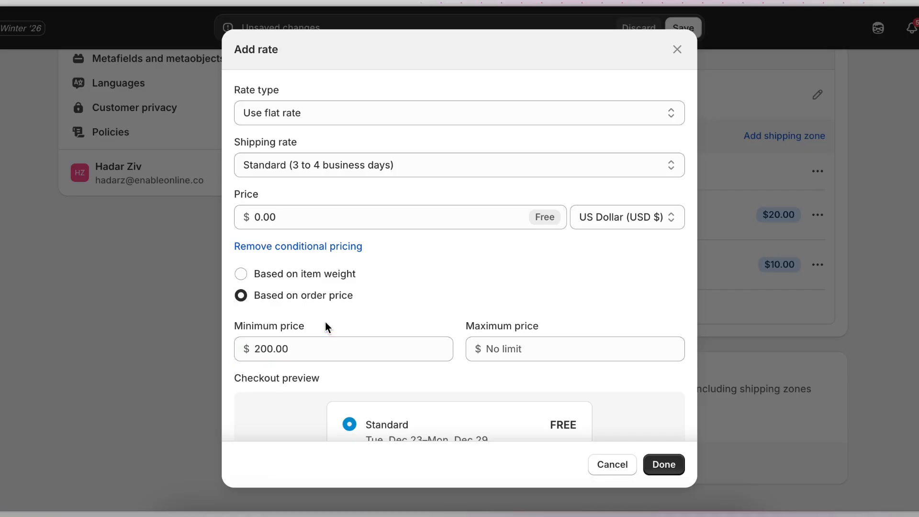
scroll(328, 319, down, 1)
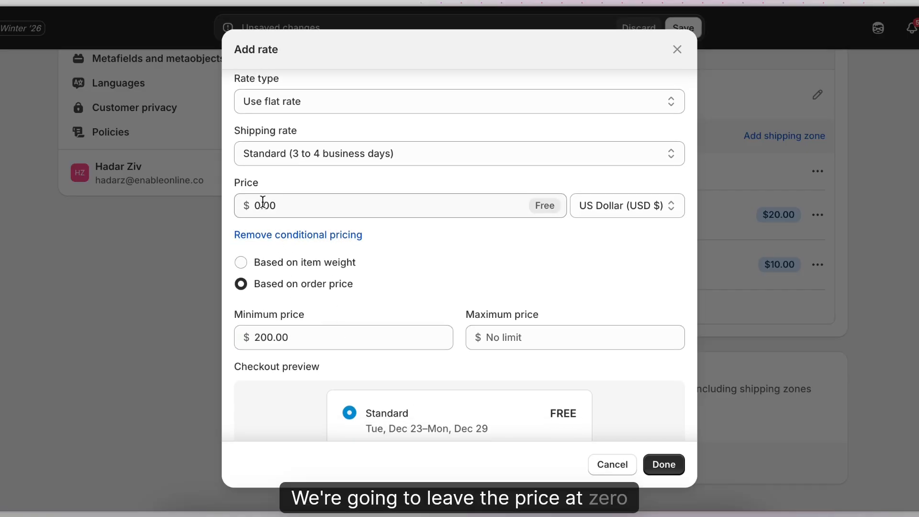
scroll(458, 324, down, 2)
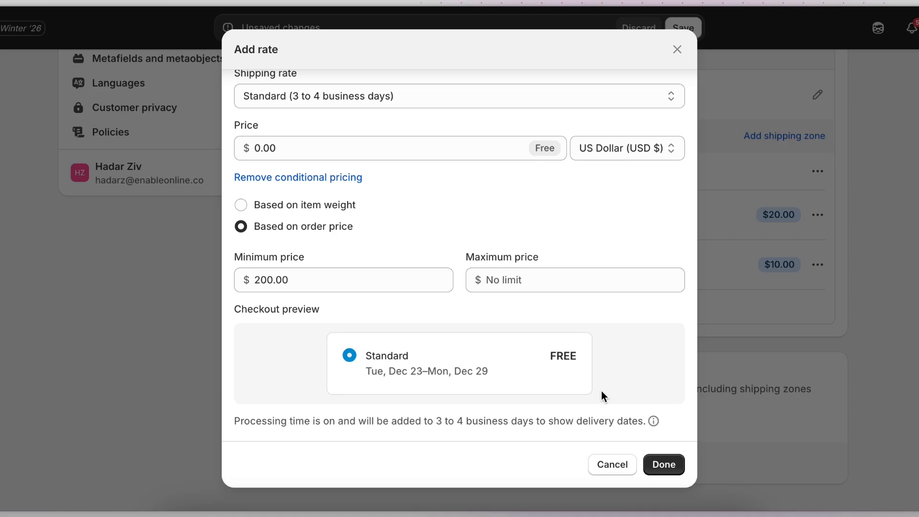
click(659, 464)
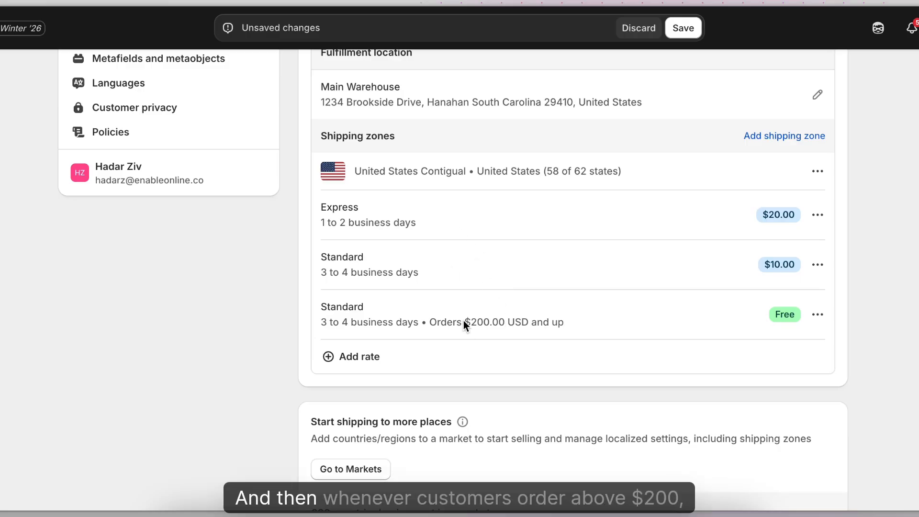
Save the general profile with its new shipping rates, and look over its zones and products
drag(468, 322, 510, 323)
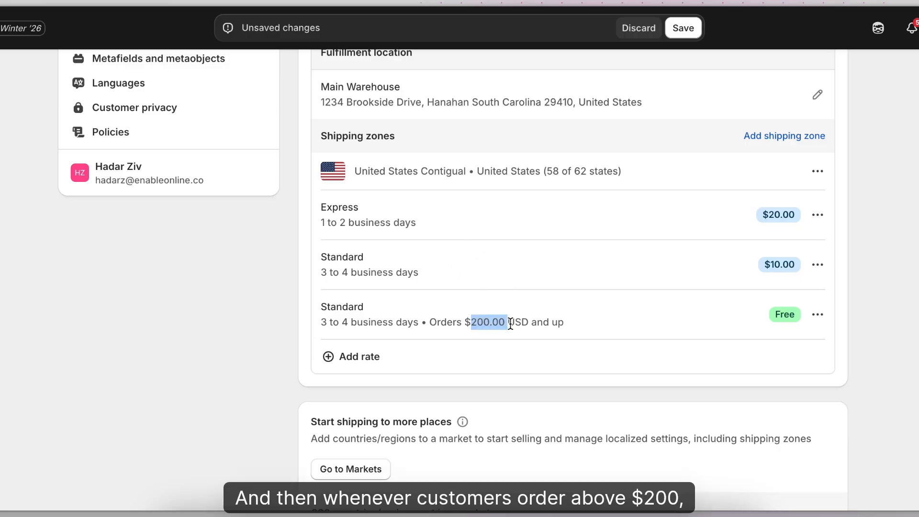
click(510, 324)
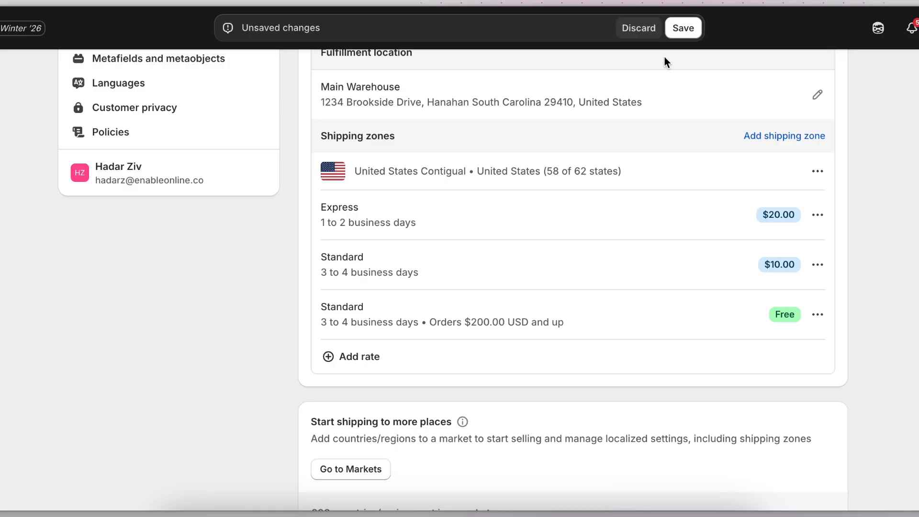
click(683, 29)
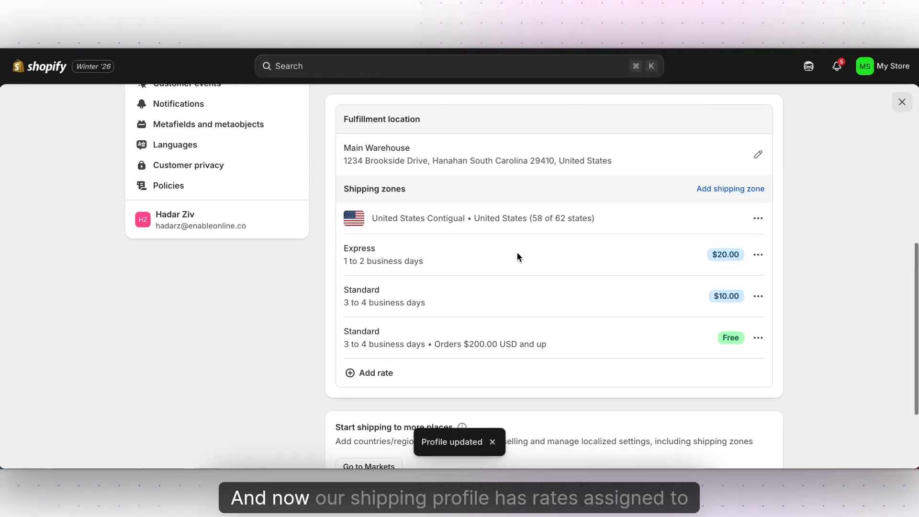
scroll(517, 253, up, 2)
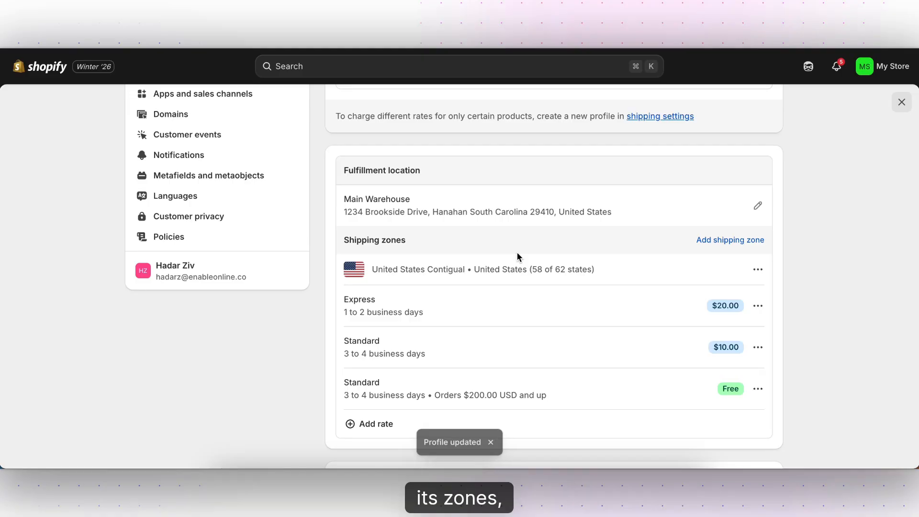
scroll(517, 253, up, 10)
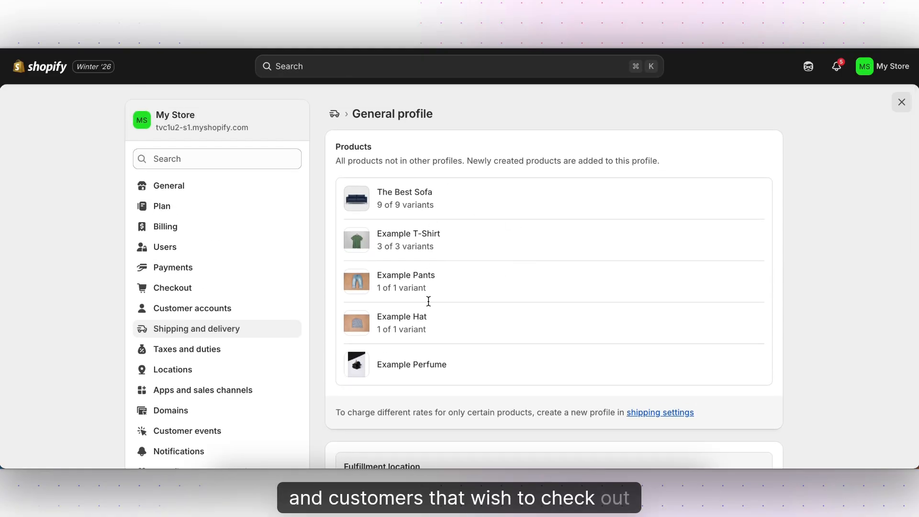
scroll(481, 279, down, 1)
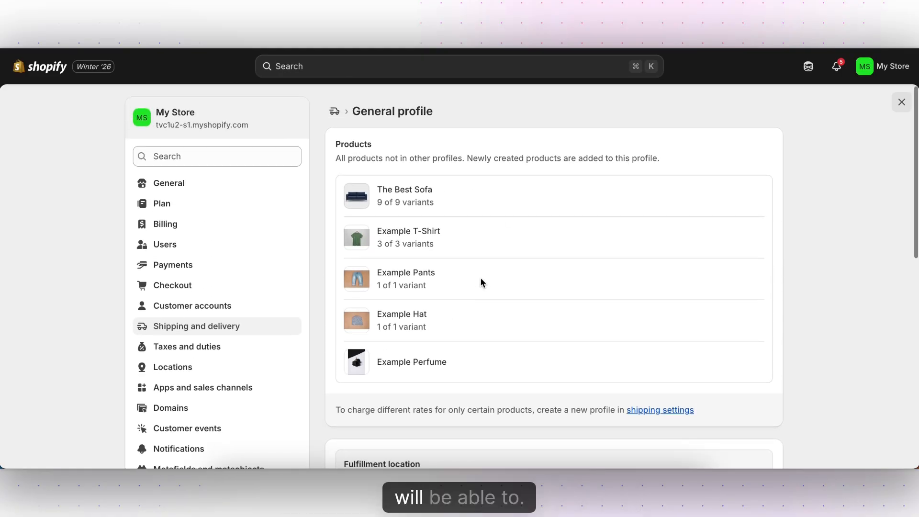
Leave the general profile and create a custom shipping profile named Oversized Shipping
click(334, 117)
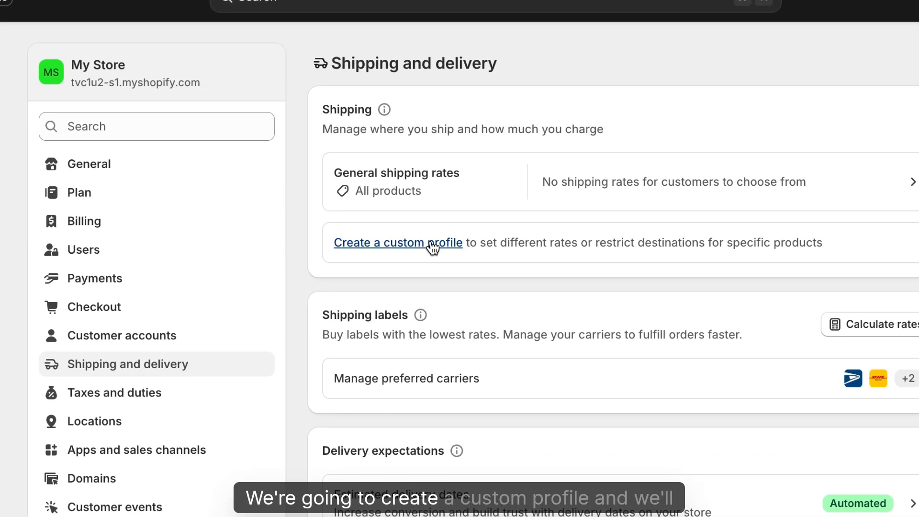
click(433, 247)
click(400, 145)
text(Ov)
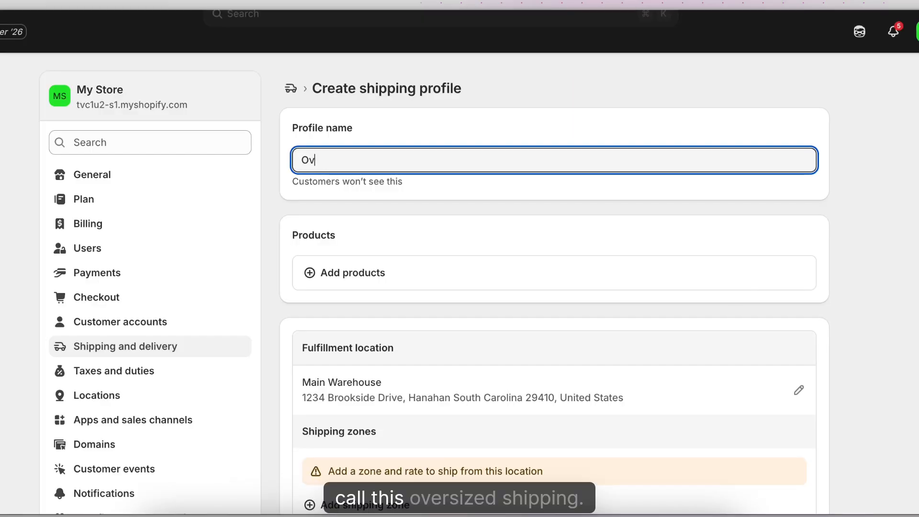
text(ersized Shipping)
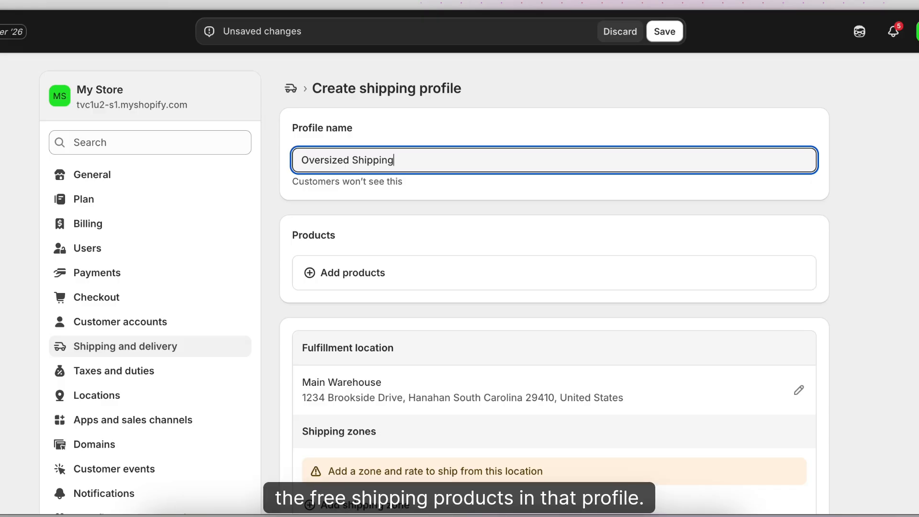
click(411, 211)
Add The Best Sofa with all its variants to the Oversized Shipping profile's products
scroll(410, 211, down, 2)
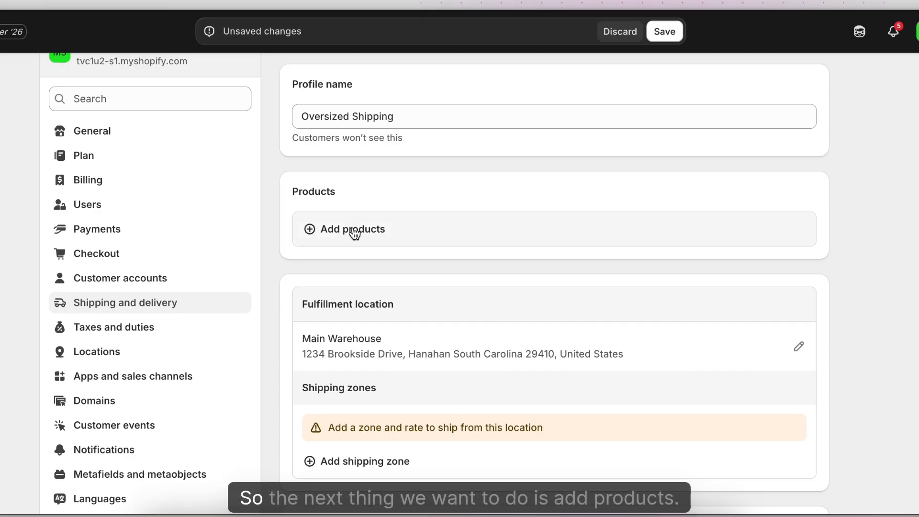
click(355, 233)
scroll(354, 213, down, 2)
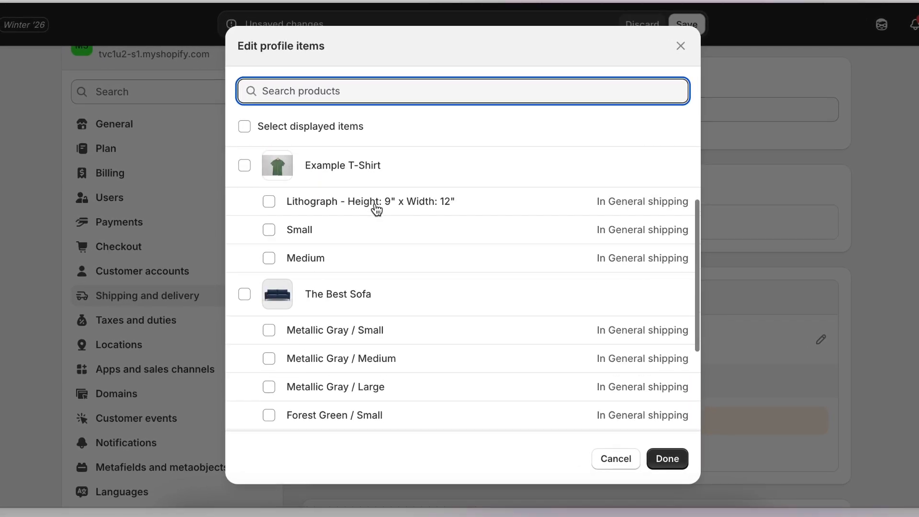
click(245, 294)
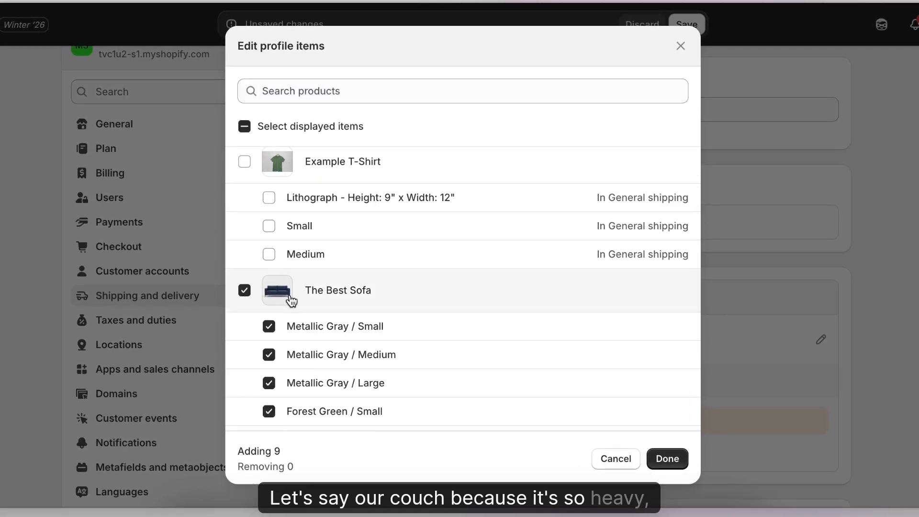
scroll(292, 300, down, 3)
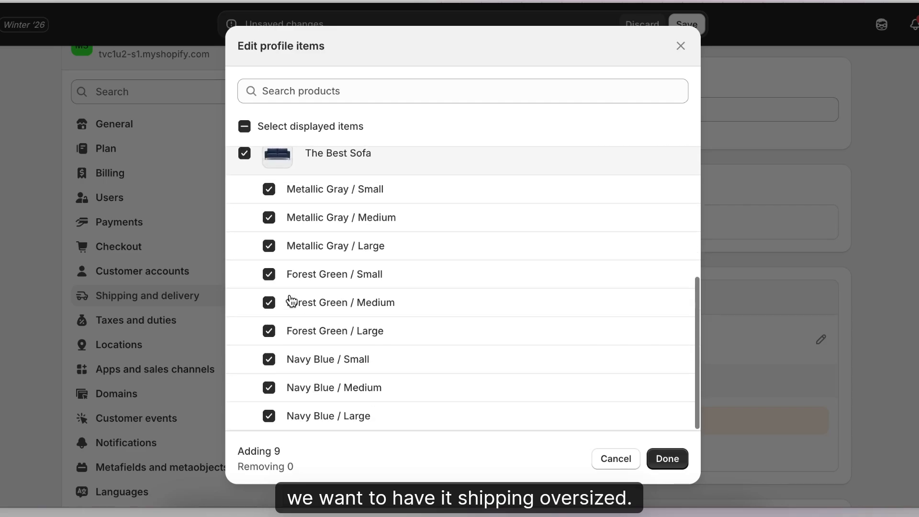
click(666, 459)
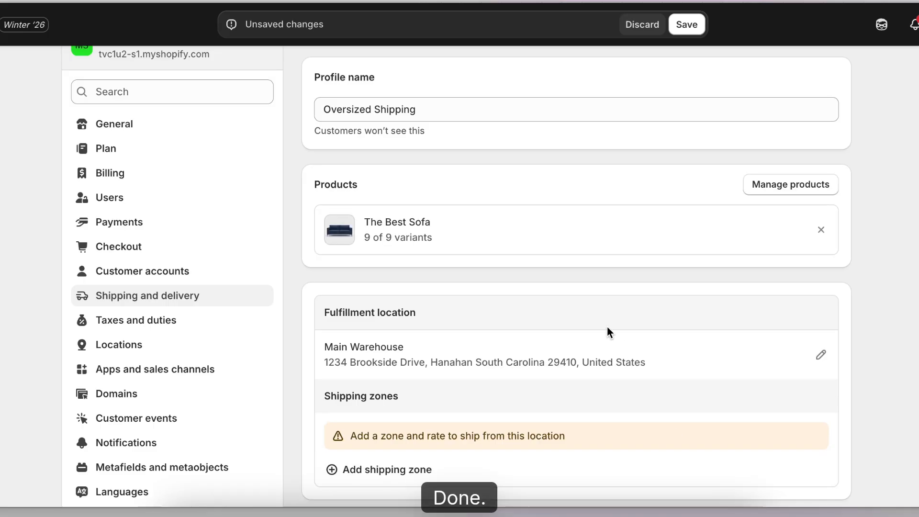
Start a new shipping zone for the Main Warehouse fulfillment location and name it East Coast
scroll(608, 330, down, 2)
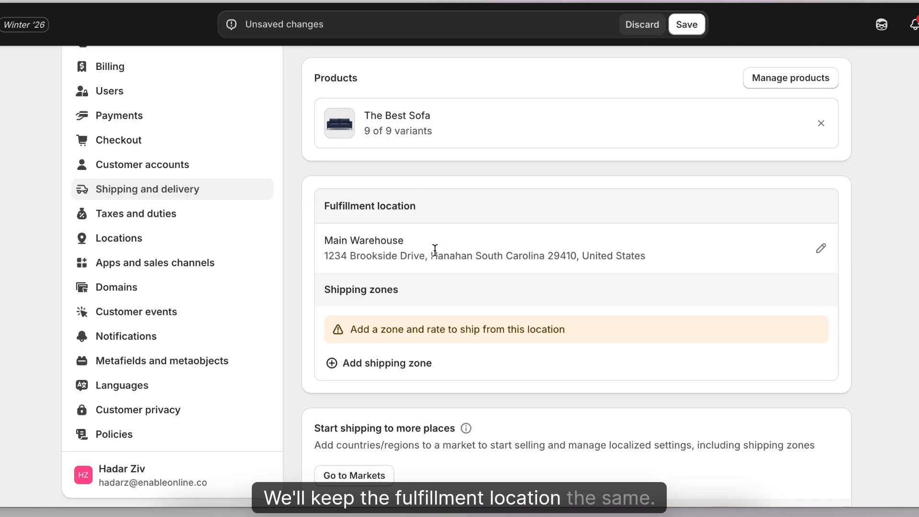
scroll(463, 237, down, 2)
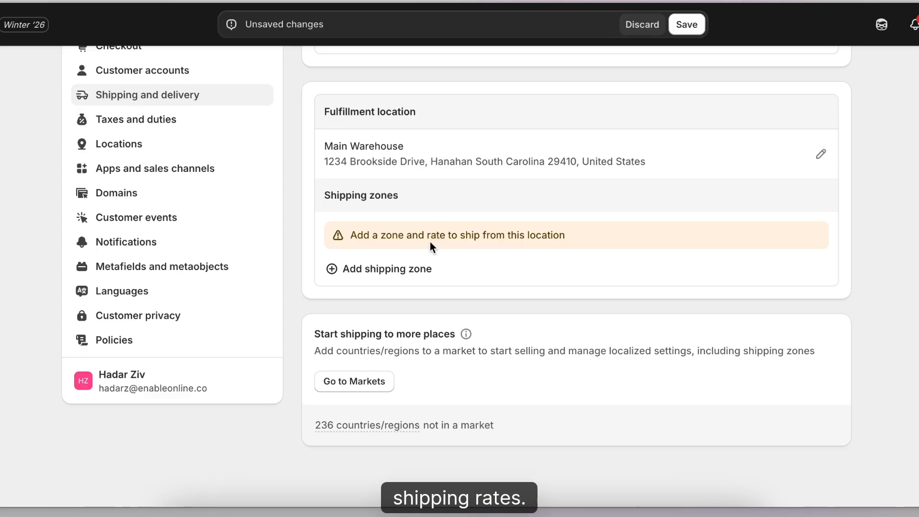
click(390, 268)
click(344, 170)
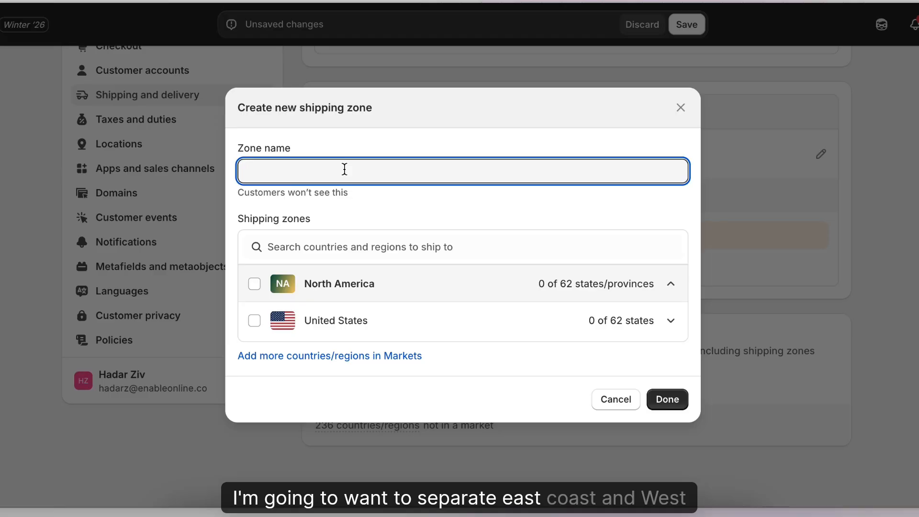
text(East Coast)
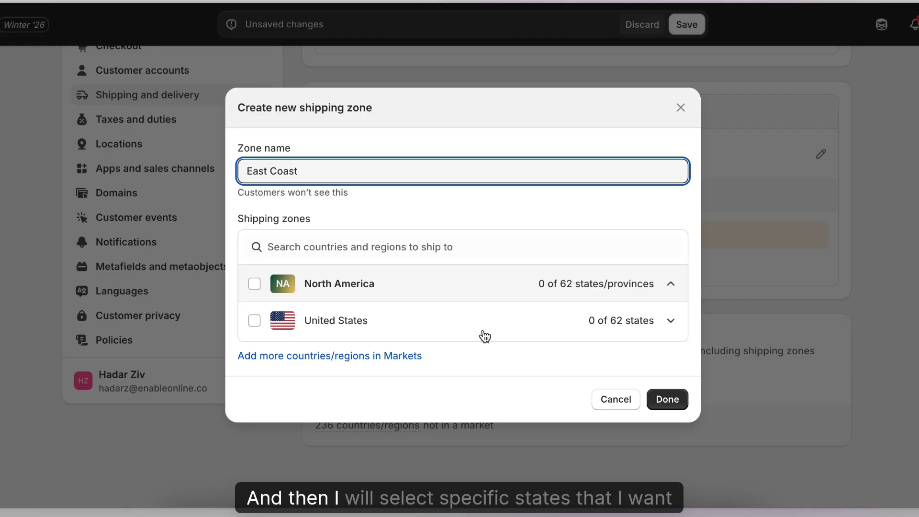
Expand the United States list, search for New York, and include that state in the East Coast zone
click(669, 324)
scroll(484, 312, down, 2)
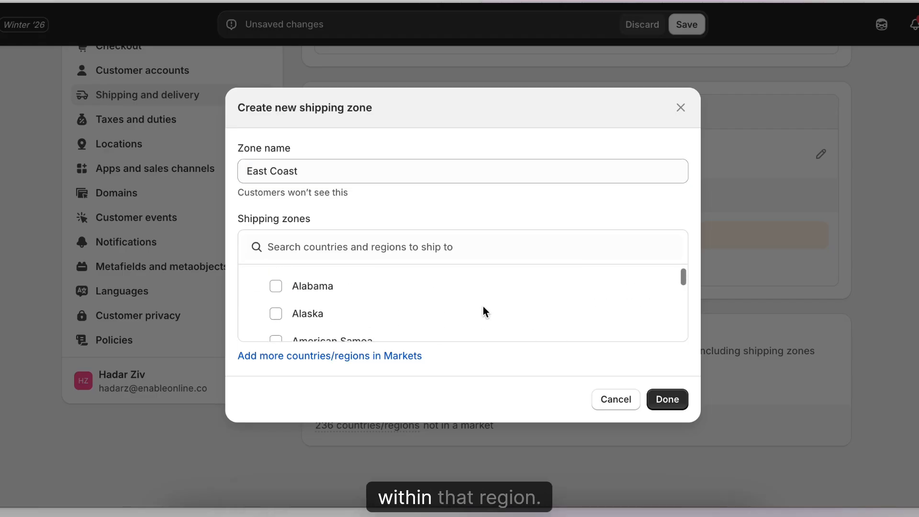
scroll(454, 316, up, 1)
click(382, 246)
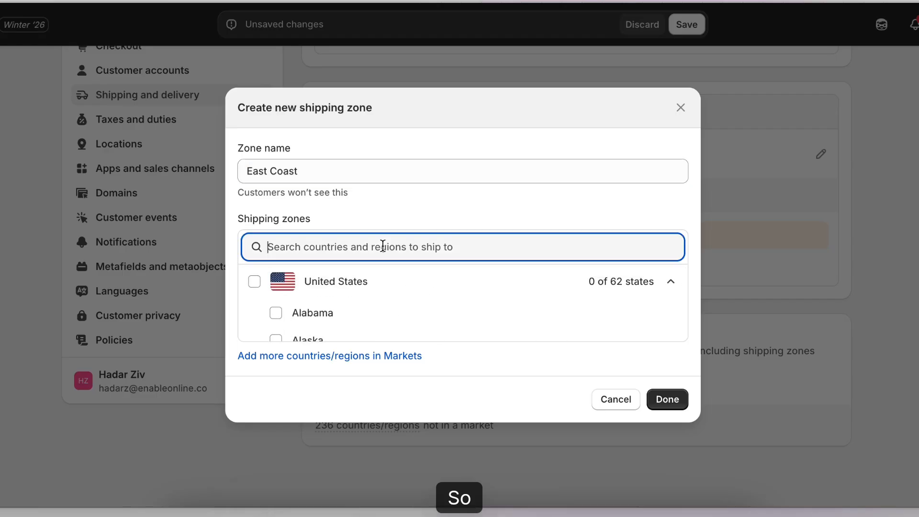
text(New York)
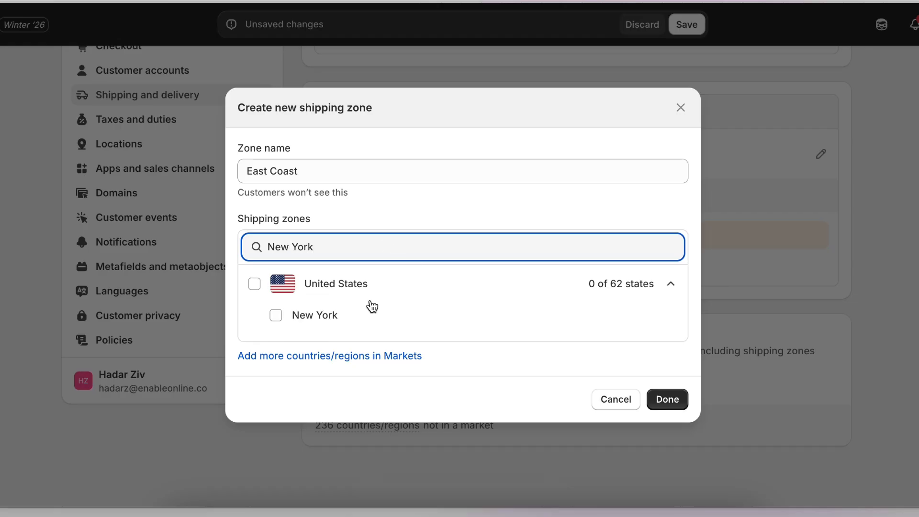
click(331, 314)
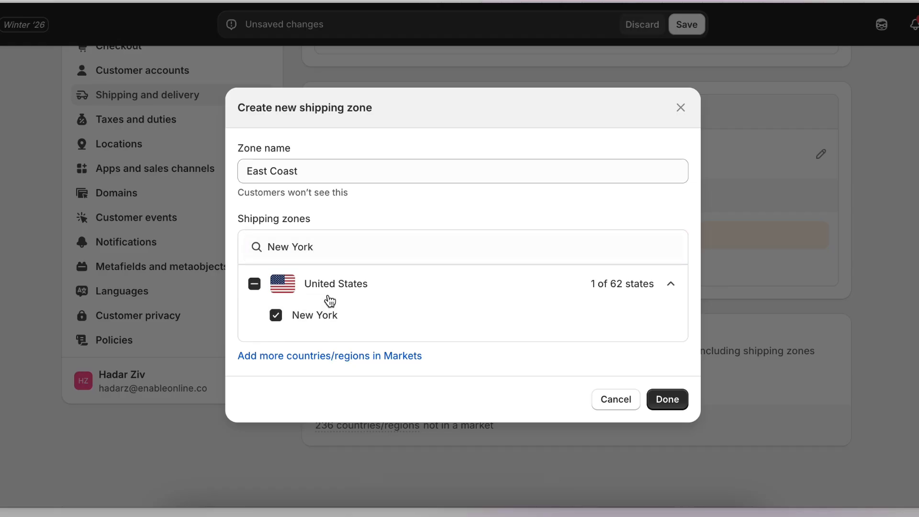
Search for New Jersey and include it in the East Coast zone
triple_click(326, 251)
text(ew Jer)
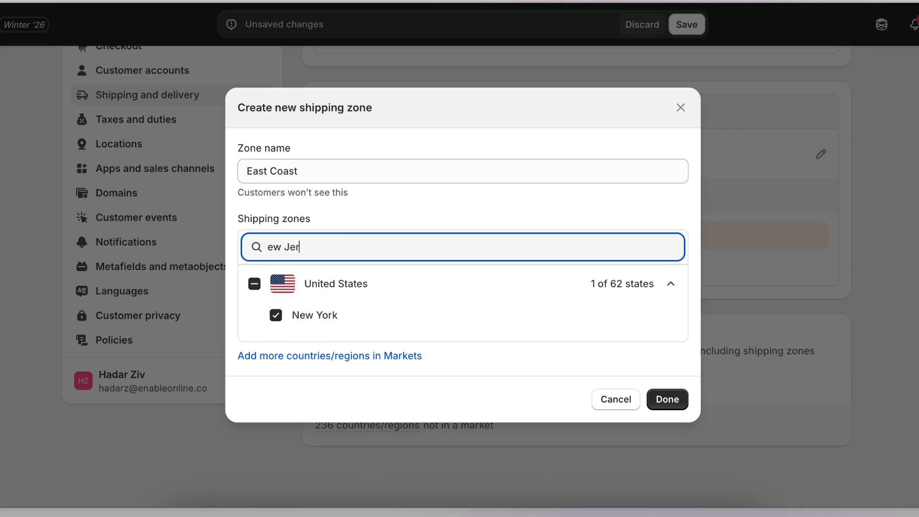
key(super+a)
text(New Jers)
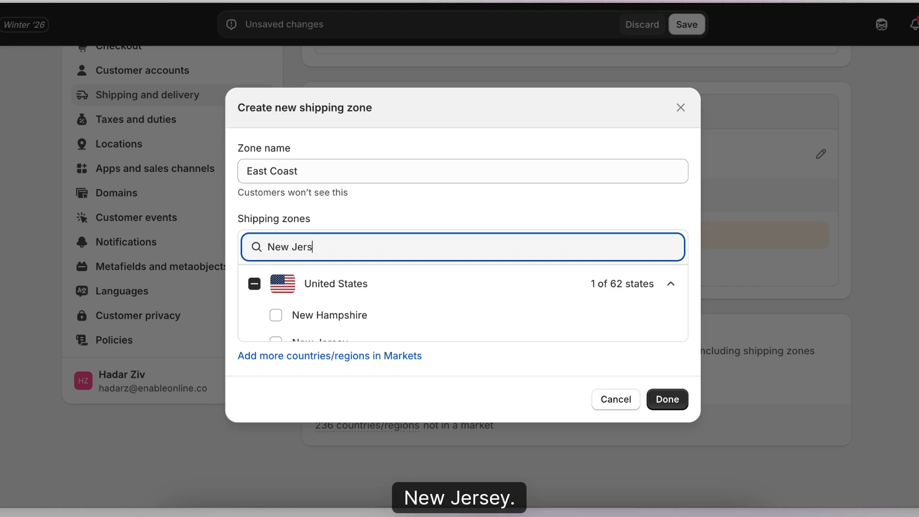
text(ery)
key(BackSpace)
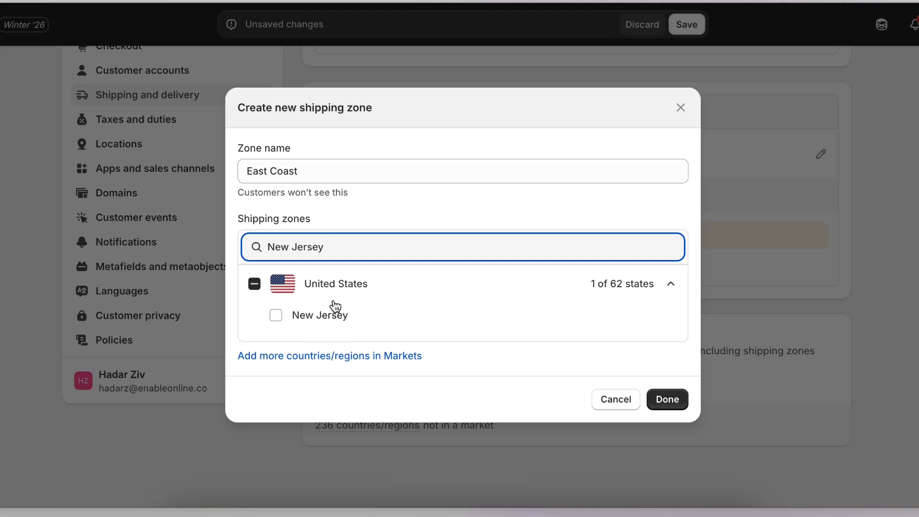
click(315, 312)
Include Pennsylvania in the East Coast zone and finish creating the zone
triple_click(317, 247)
text(P)
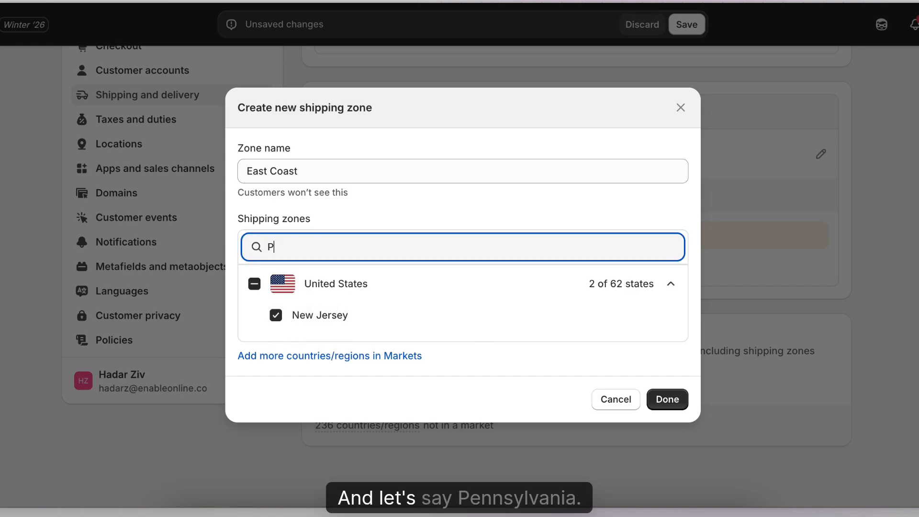
text(ennsy)
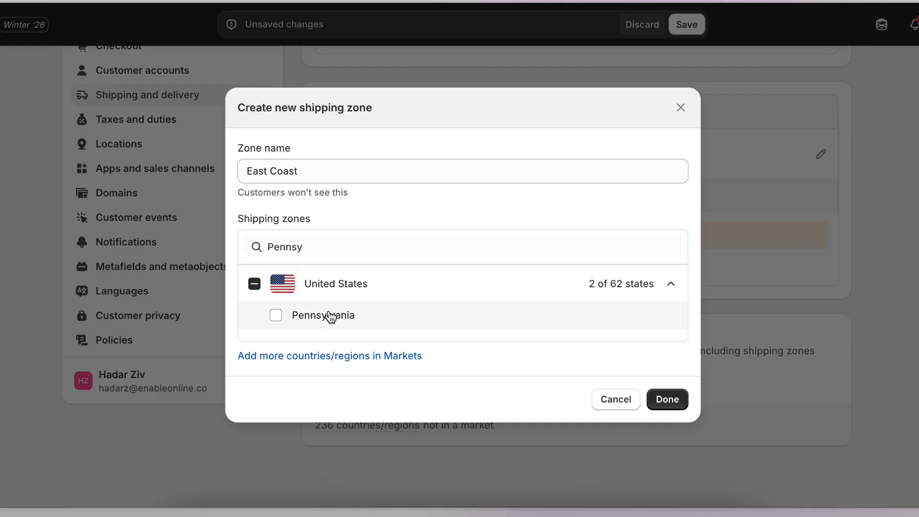
click(327, 314)
click(668, 401)
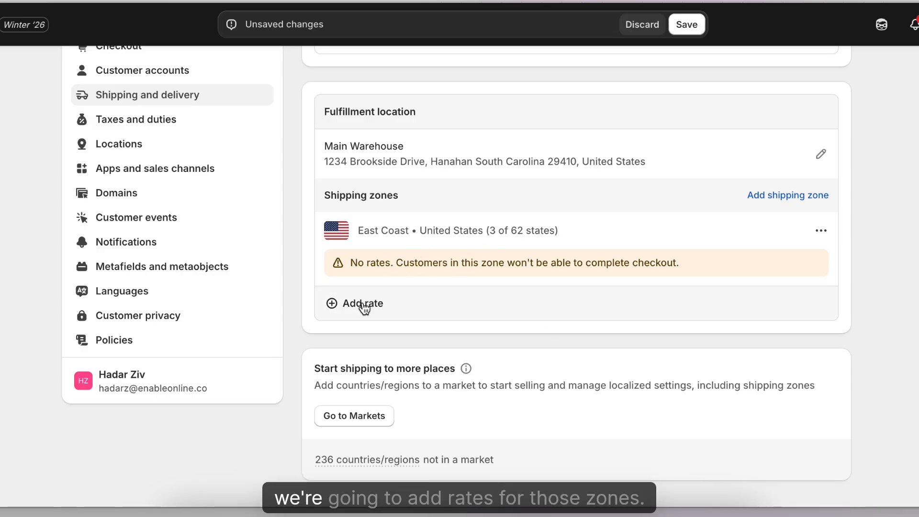
Start a flat rate for the East Coast zone using the Custom option, with the rate name Oversized Shipping
click(364, 306)
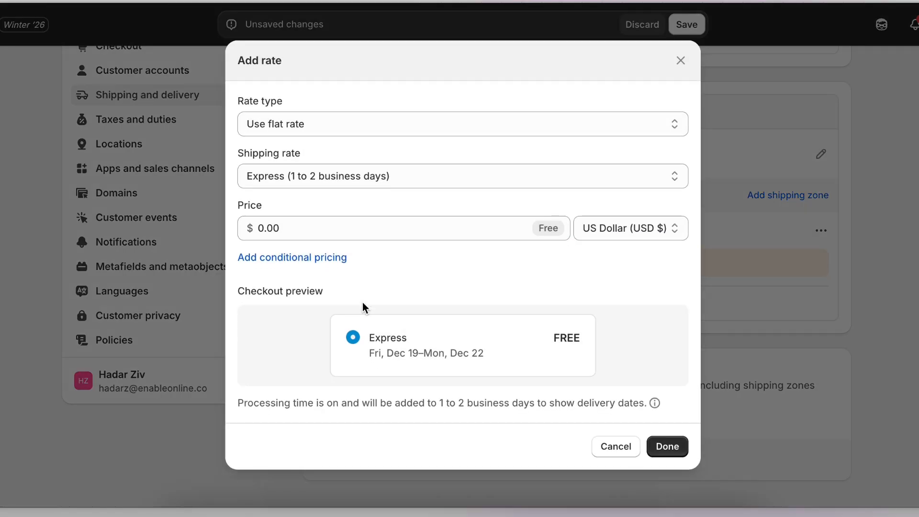
click(319, 123)
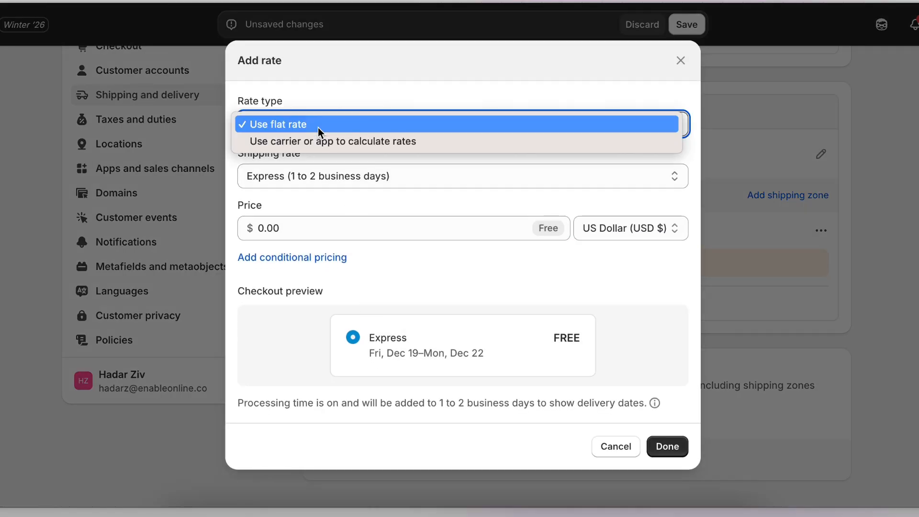
click(318, 128)
click(310, 173)
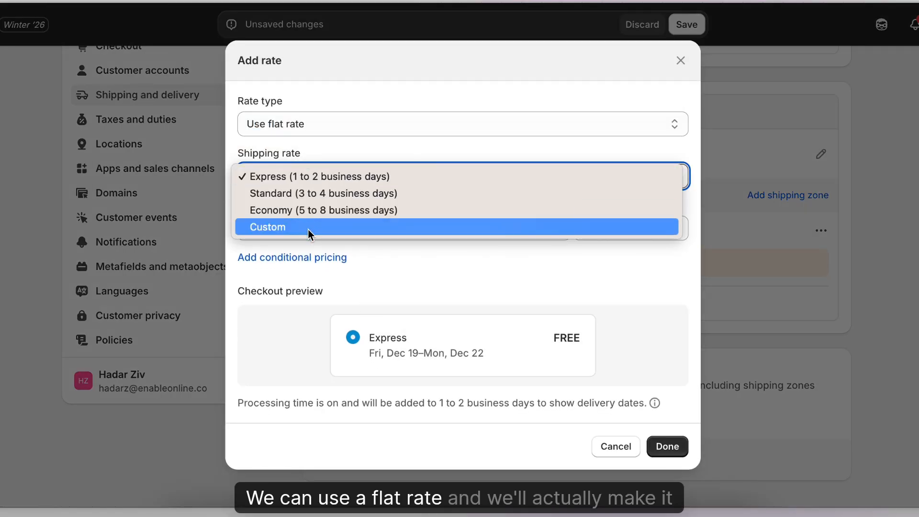
key(Escape)
click(289, 215)
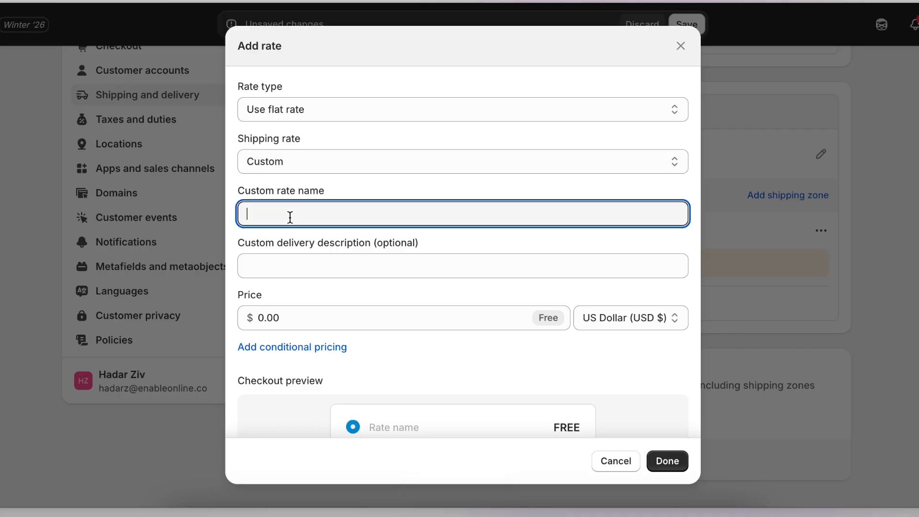
text(Oversized Shipping)
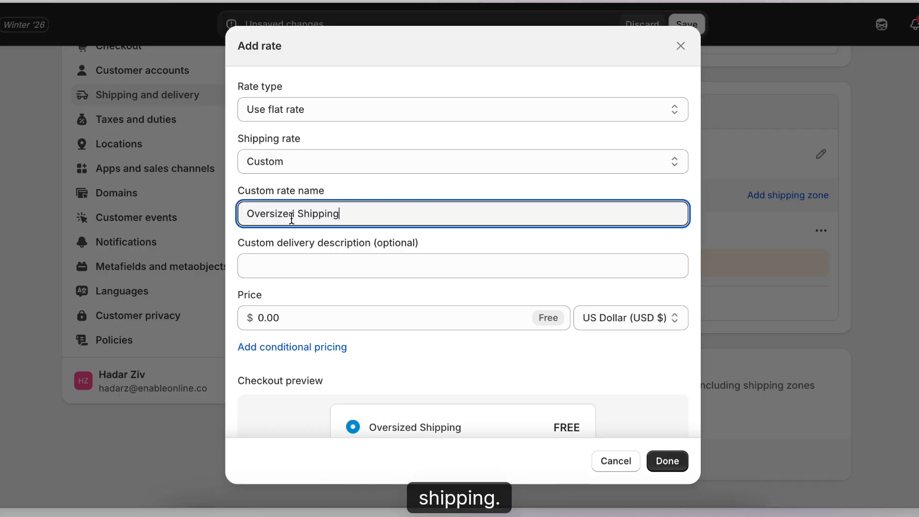
Check the custom rate's checkout preview and switch the shipping rate to Standard (3 to 4 business days) for comparison
scroll(378, 360, down, 2)
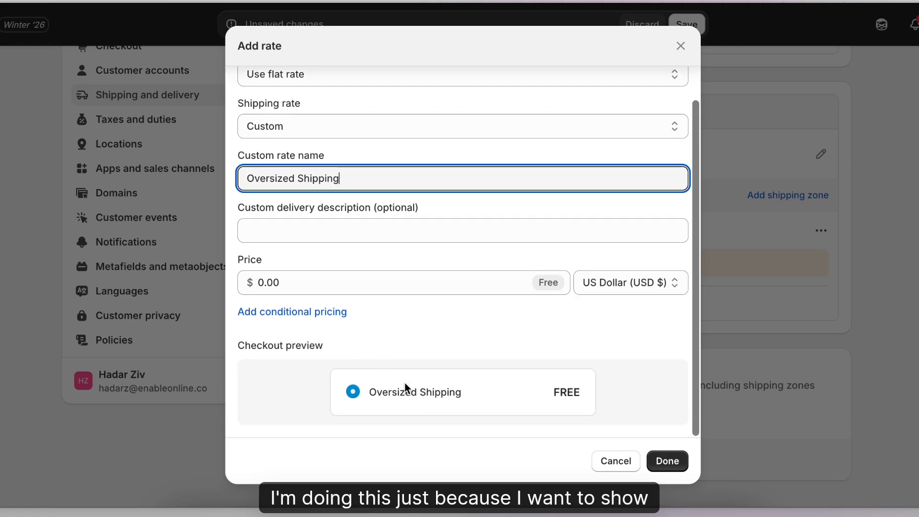
click(425, 393)
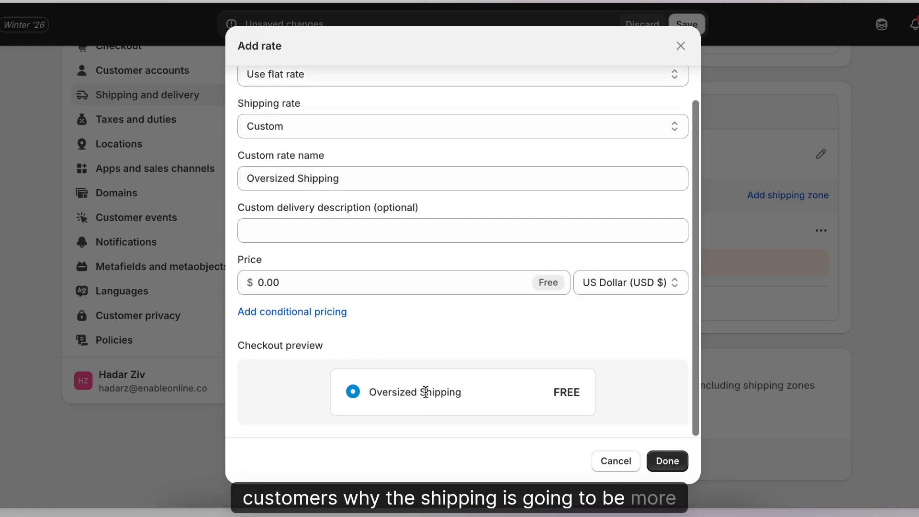
scroll(435, 394, up, 2)
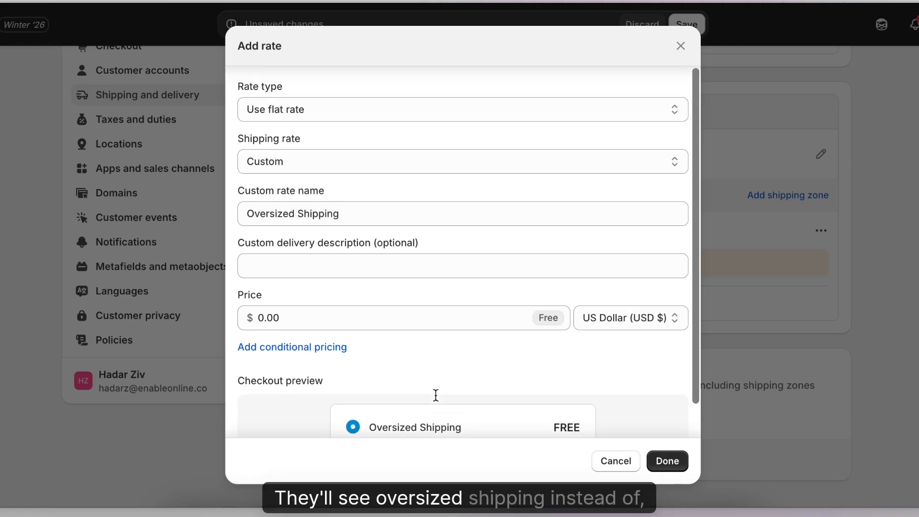
click(341, 165)
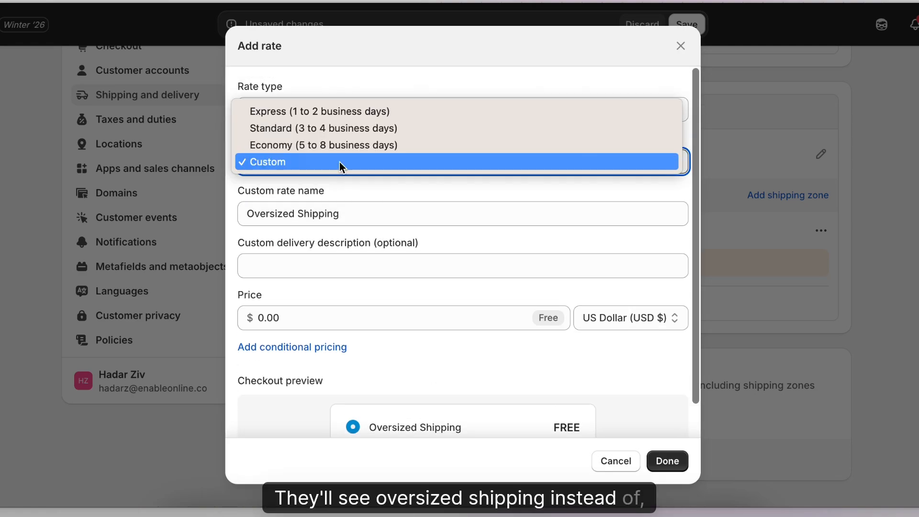
click(317, 127)
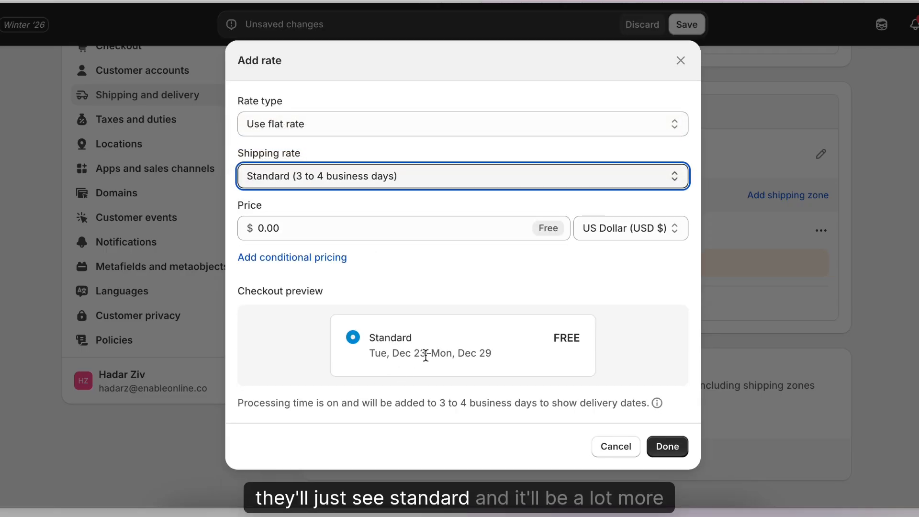
Switch the East Coast rate back to the Custom option and name it Oversized Shipping
click(361, 167)
click(316, 209)
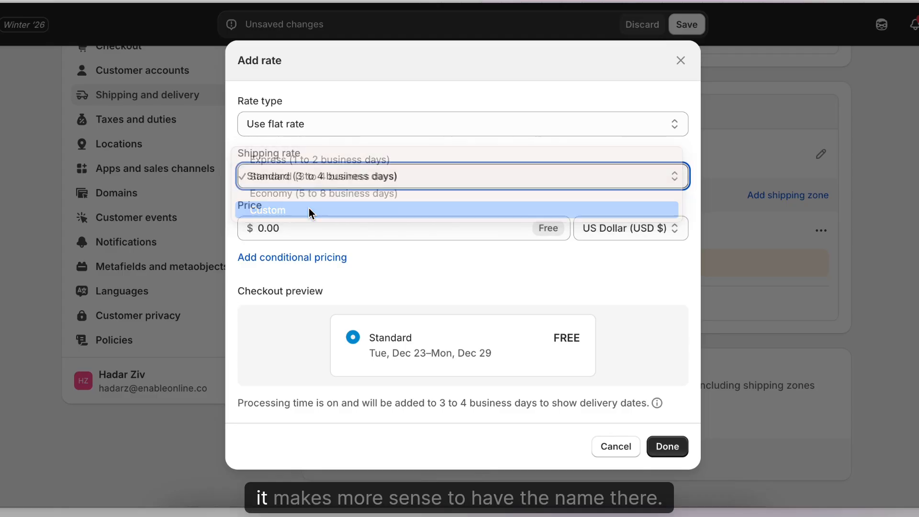
click(303, 204)
text(O)
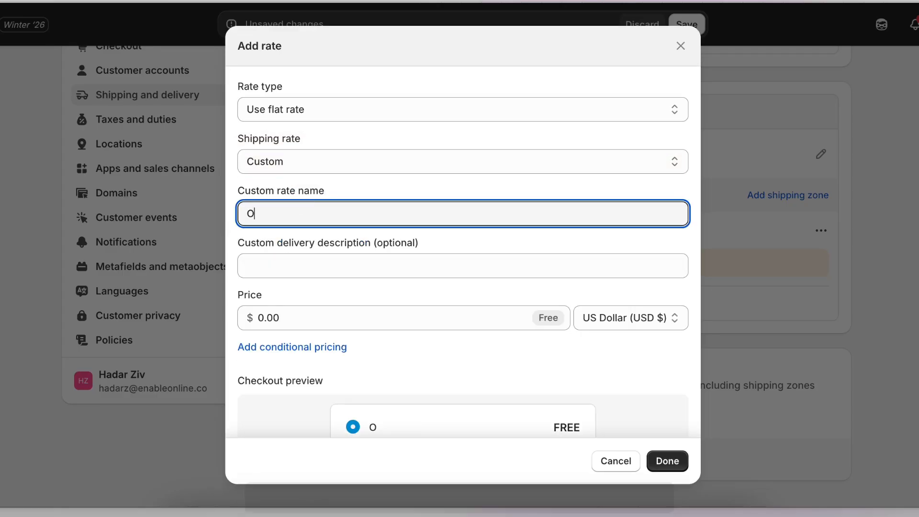
text(versized Shippi)
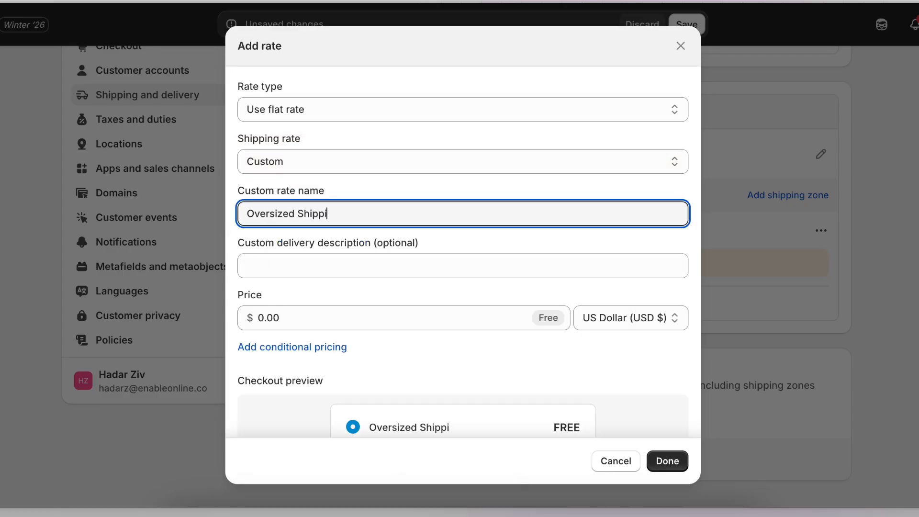
text(ng)
Set the East Coast Oversized Shipping rate's price to $40 and finish adding the rate
scroll(285, 279, down, 1)
click(285, 280)
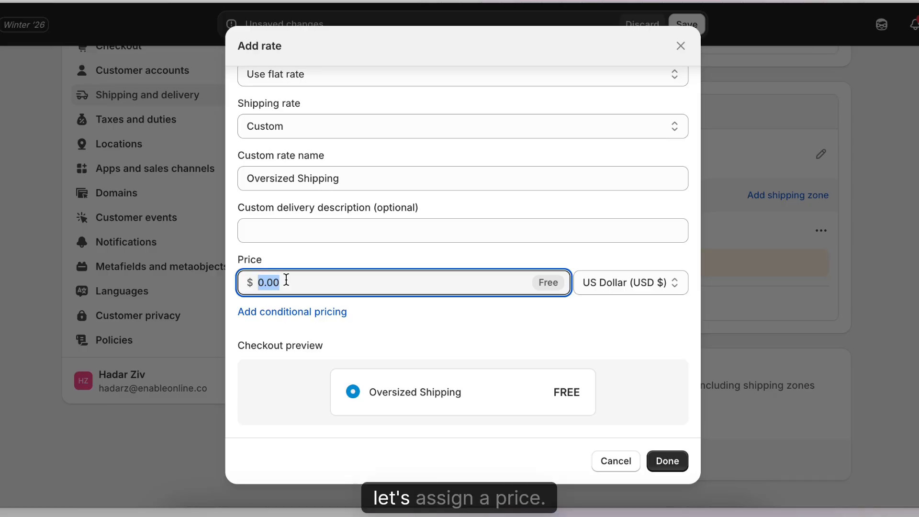
scroll(332, 269, up, 1)
scroll(332, 268, down, 1)
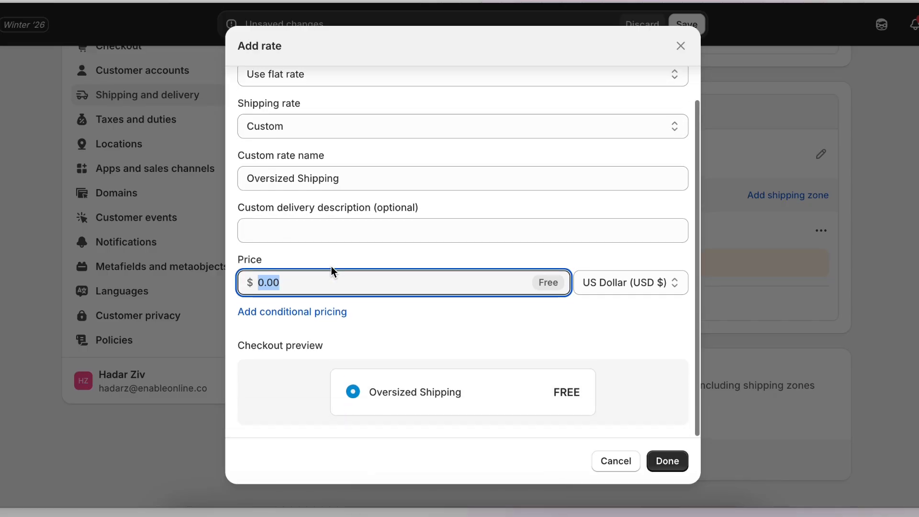
text(40)
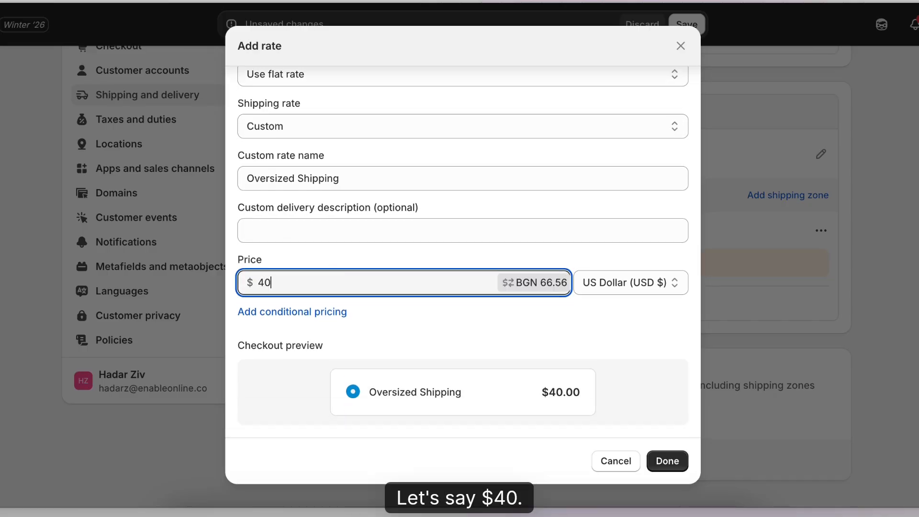
click(373, 264)
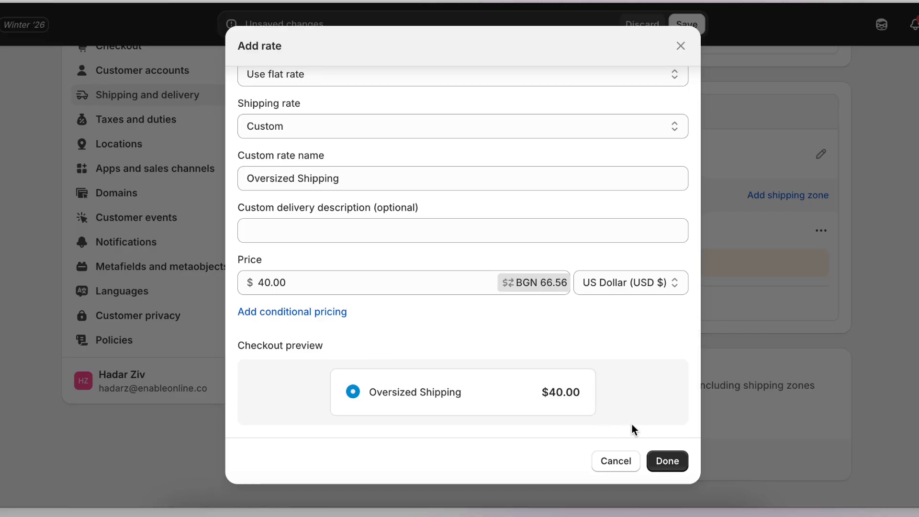
click(667, 460)
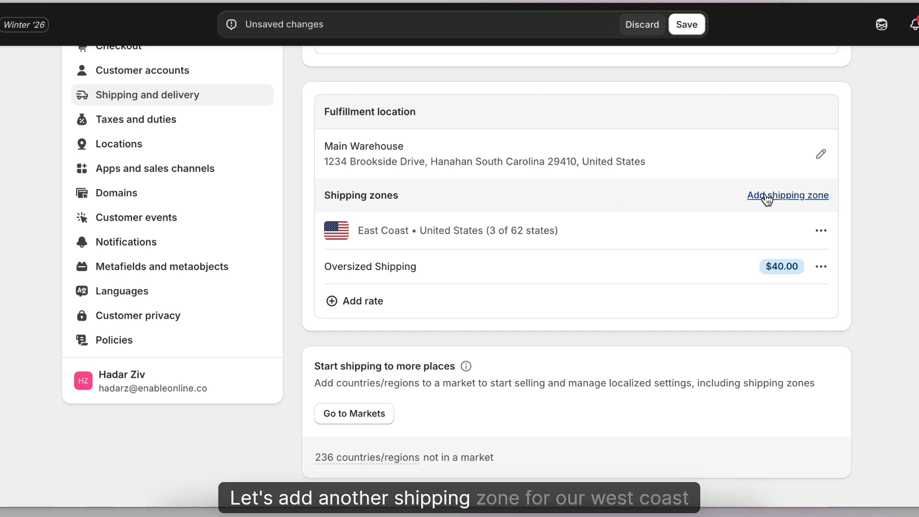
Start a new shipping zone in the profile and name it West Coast Shipping
click(767, 196)
click(469, 166)
text(West )
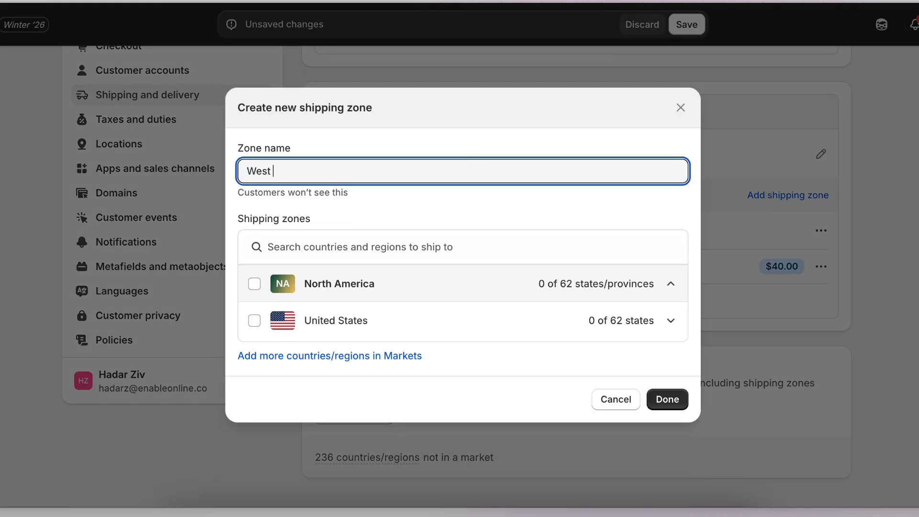
text(Coast Shipping)
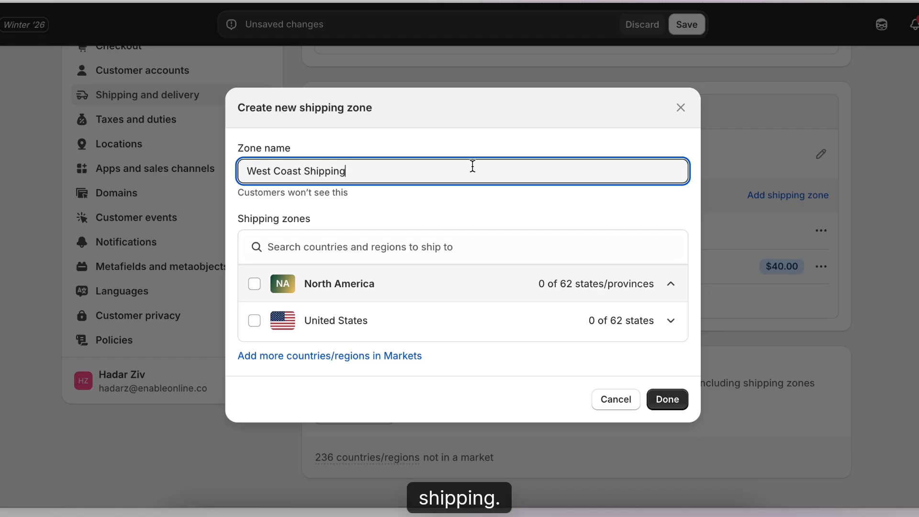
click(509, 143)
Search the United States regions for California and include it in the West Coast Shipping zone
click(501, 320)
click(412, 245)
text(Cl)
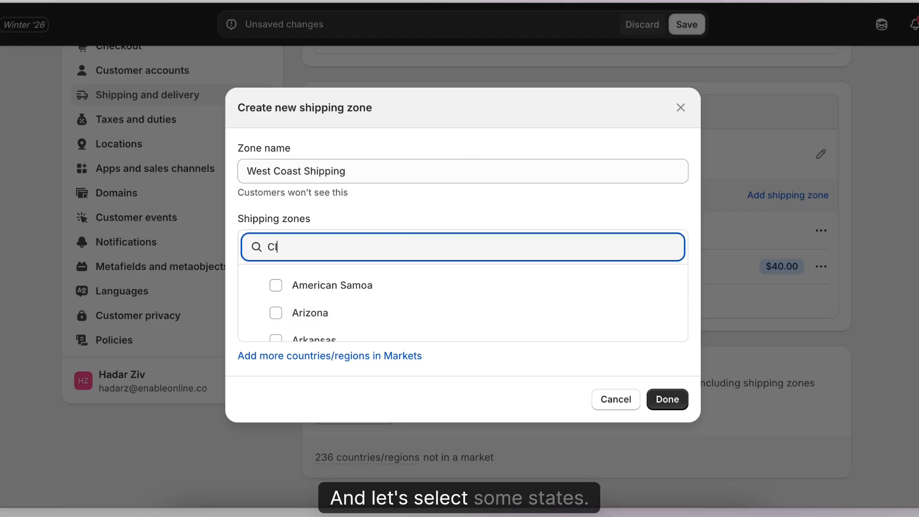
text(lifornia)
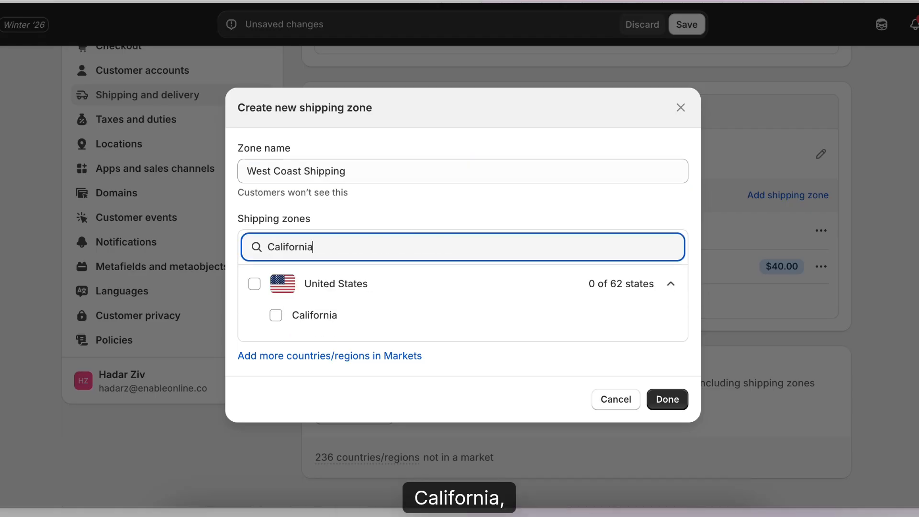
click(276, 315)
Search for Oregon and include it in the West Coast Shipping zone
key(super+a)
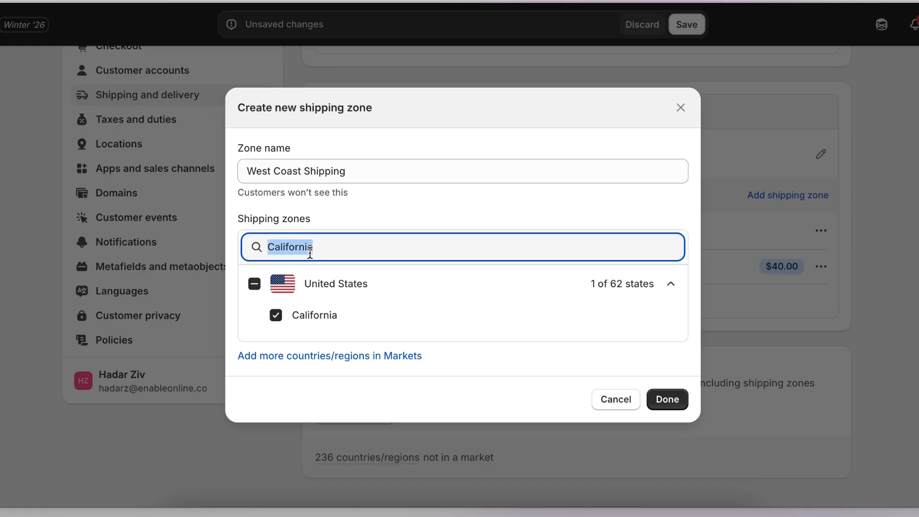
text(Oregon)
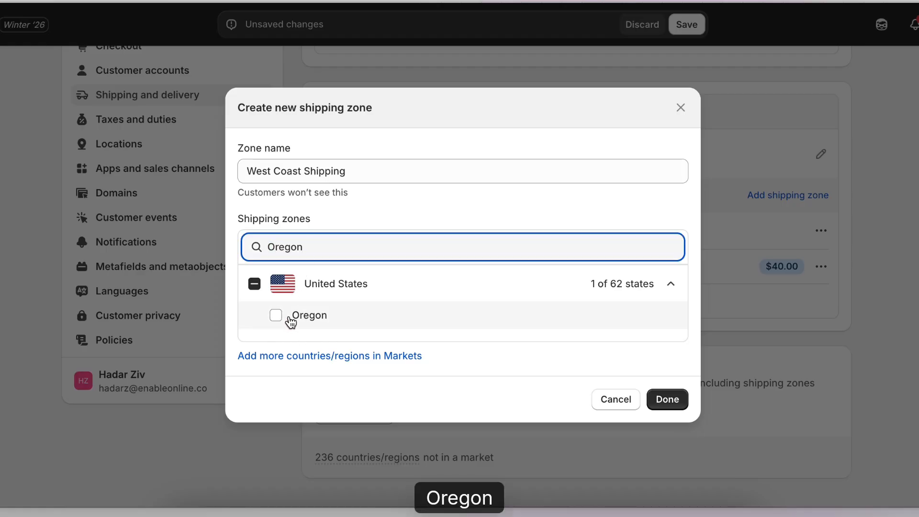
click(276, 315)
Include Washington state in the West Coast Shipping zone and finish creating the zone
double_click(286, 245)
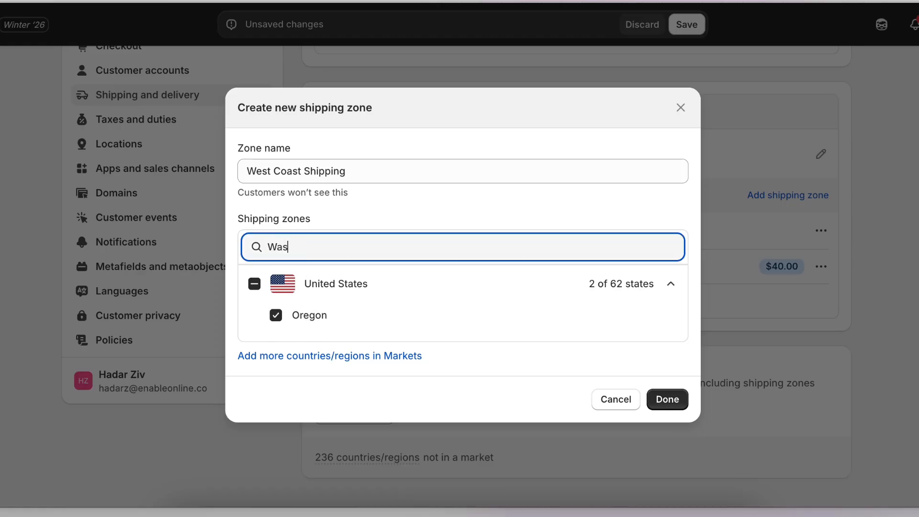
text(Washington)
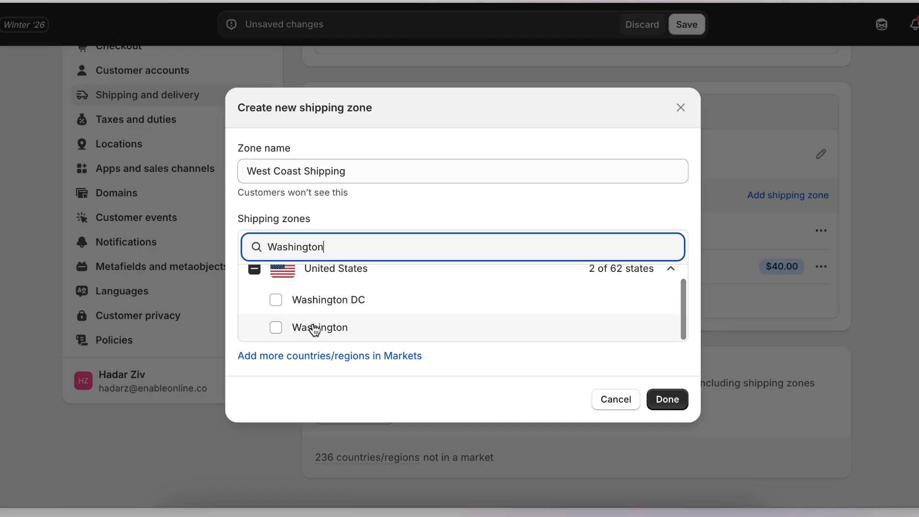
click(288, 328)
click(665, 398)
Start a flat rate for the West Coast Shipping zone using the Custom option, named Oversized Shipping
scroll(570, 308, down, 2)
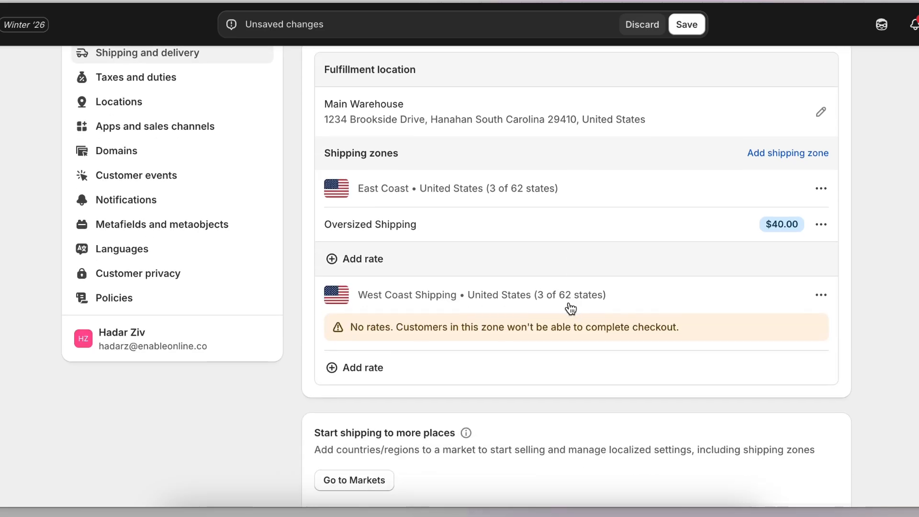
click(376, 341)
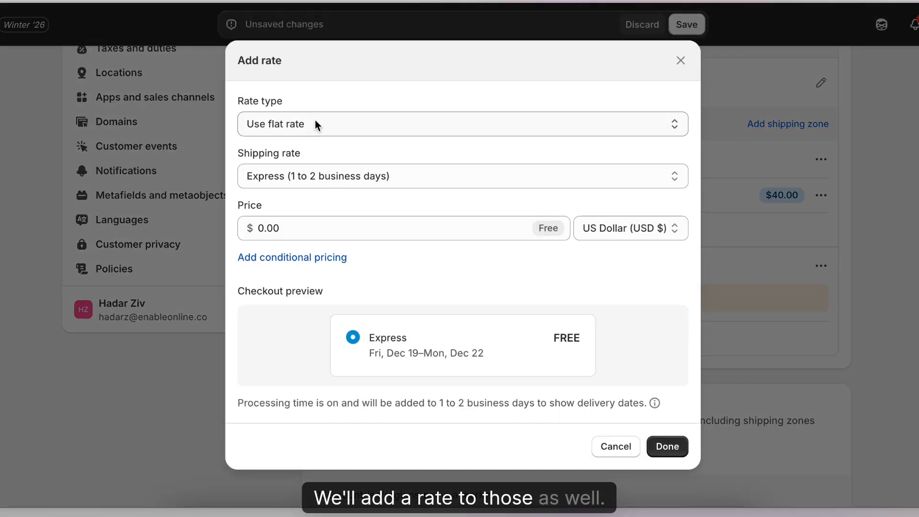
click(321, 182)
click(302, 227)
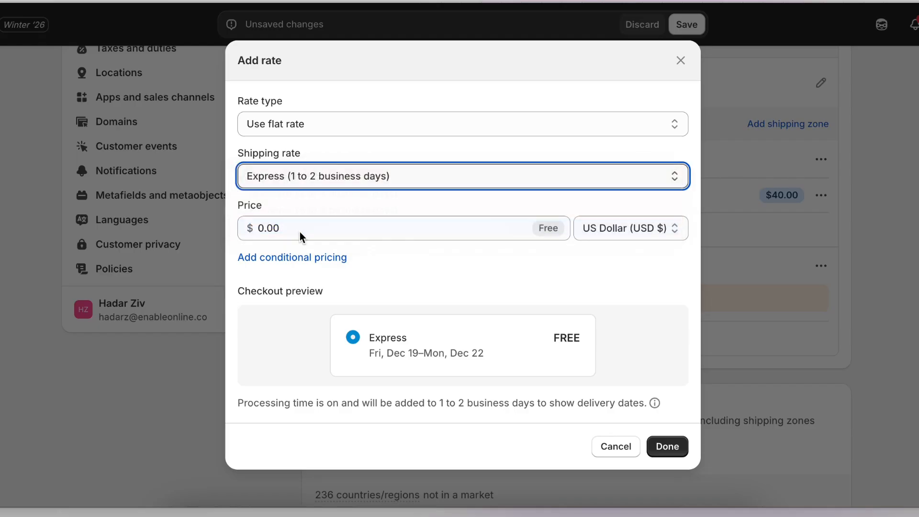
click(289, 219)
text(Oversi)
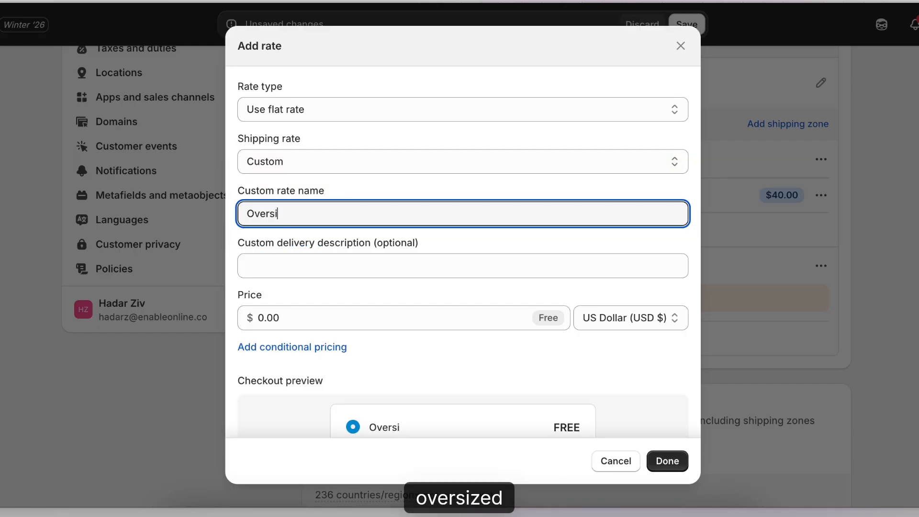
text(zed Shipping)
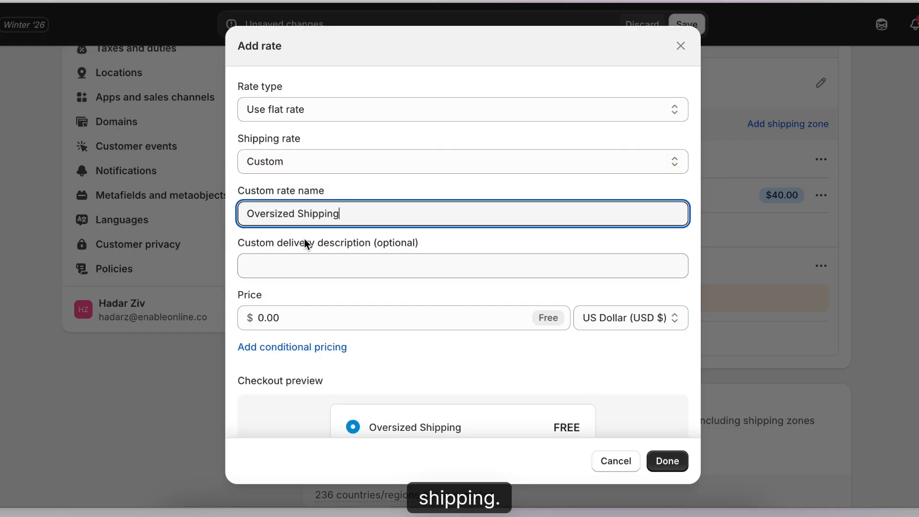
Add the West Coast rate with a price of $47.00 and save the Oversized Shipping profile
click(284, 327)
double_click(283, 328)
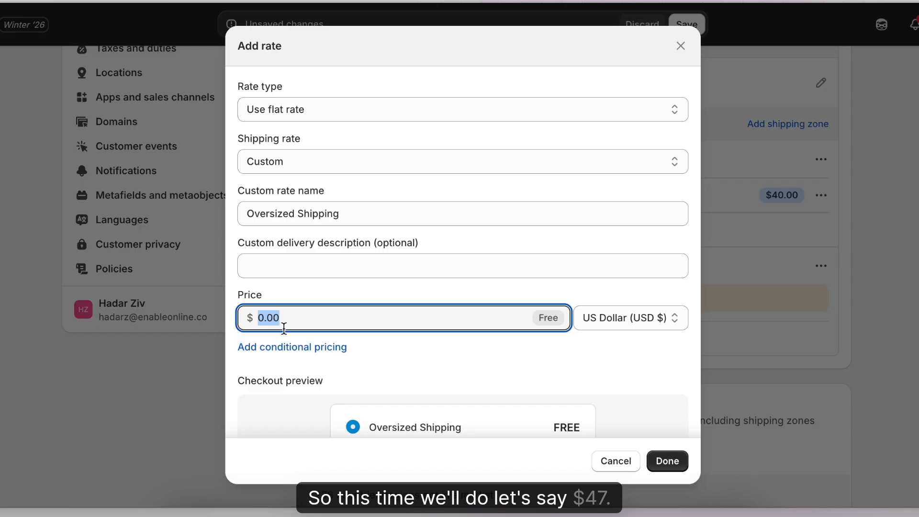
text(47.0)
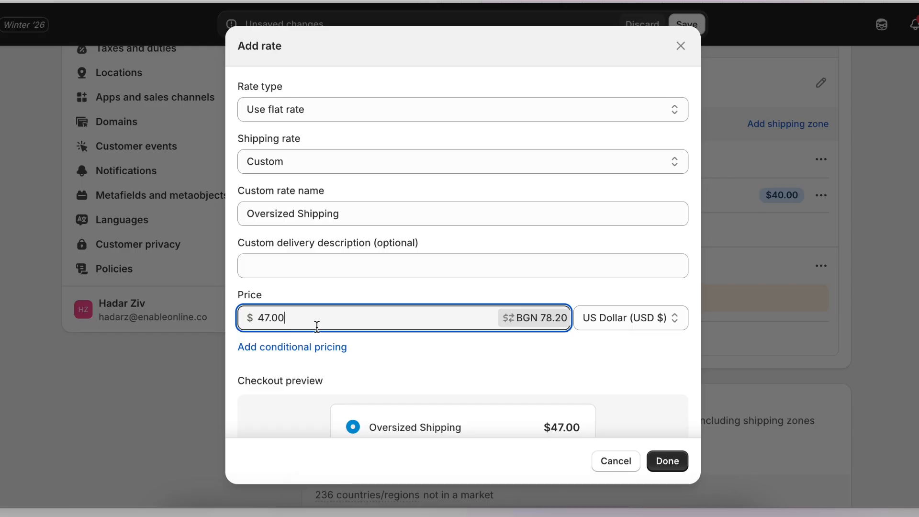
text(0)
scroll(428, 382, down, 2)
click(667, 460)
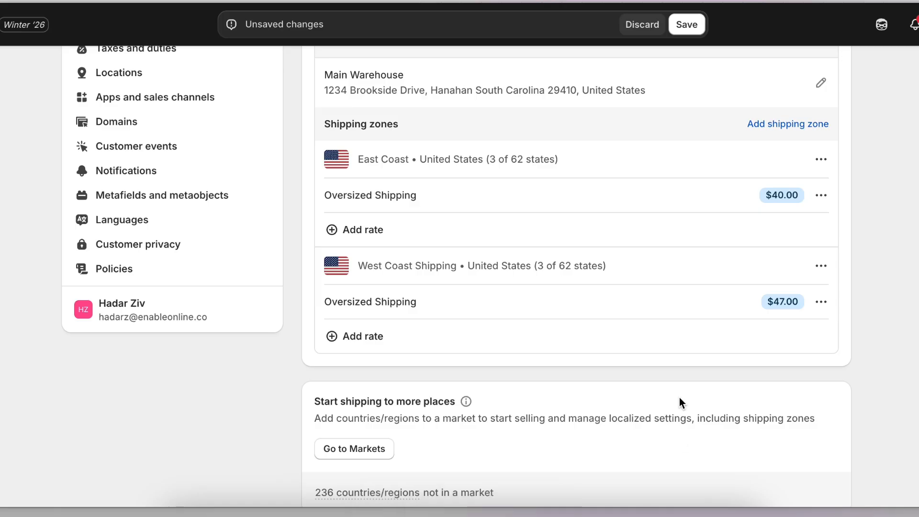
click(686, 20)
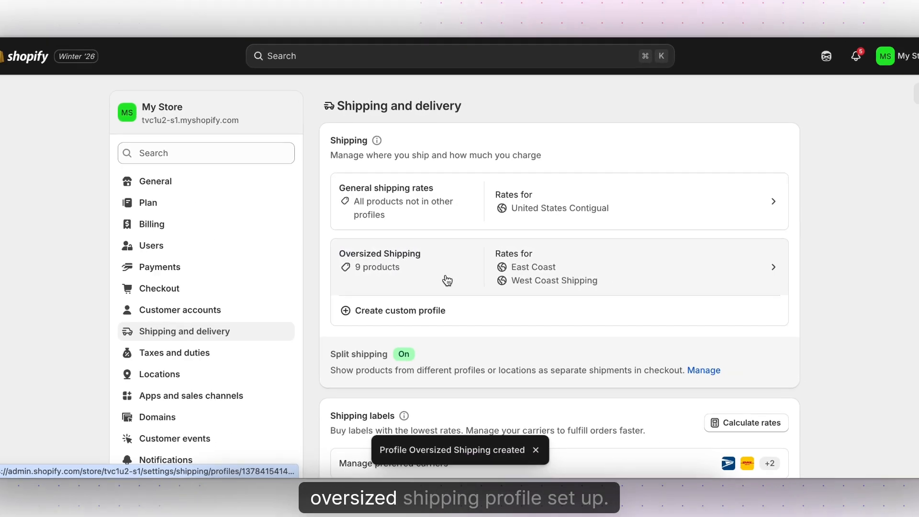
Open the saved Oversized Shipping profile and review its product, shipping zones and rates
click(450, 268)
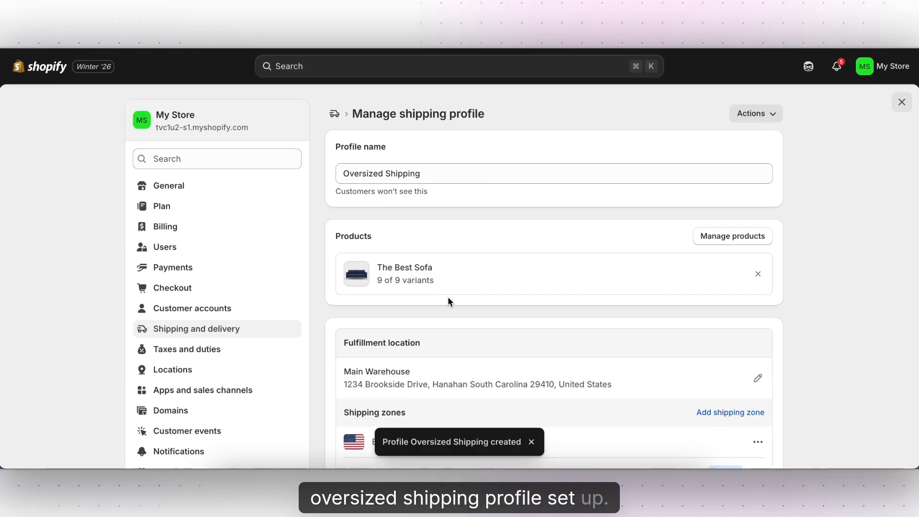
scroll(447, 296, down, 1)
scroll(404, 230, down, 4)
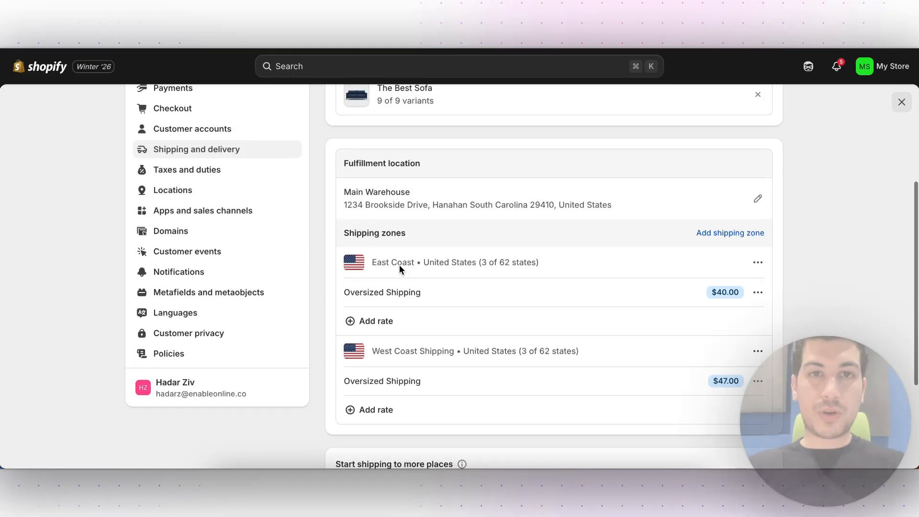
scroll(400, 268, down, 4)
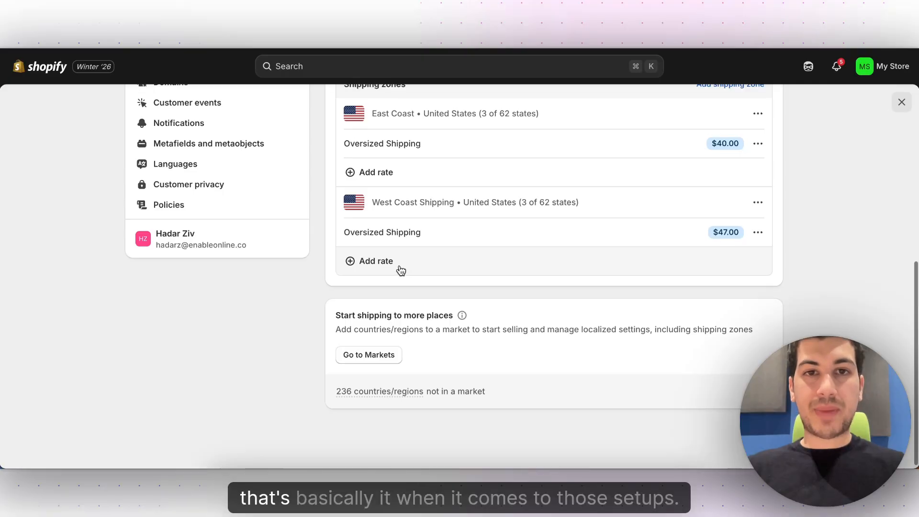
scroll(400, 268, up, 7)
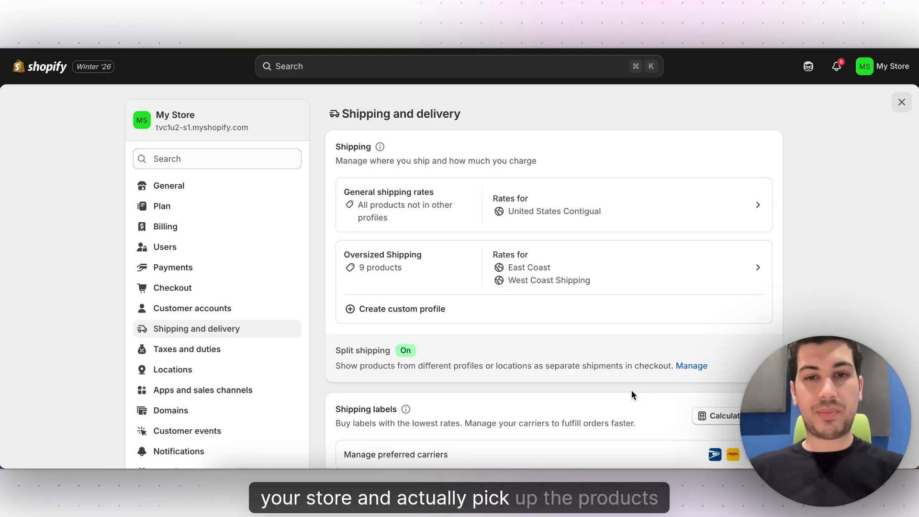
Open the in-store pickup settings for the Main Warehouse location and try its location status switch
scroll(567, 349, down, 1)
scroll(567, 348, down, 3)
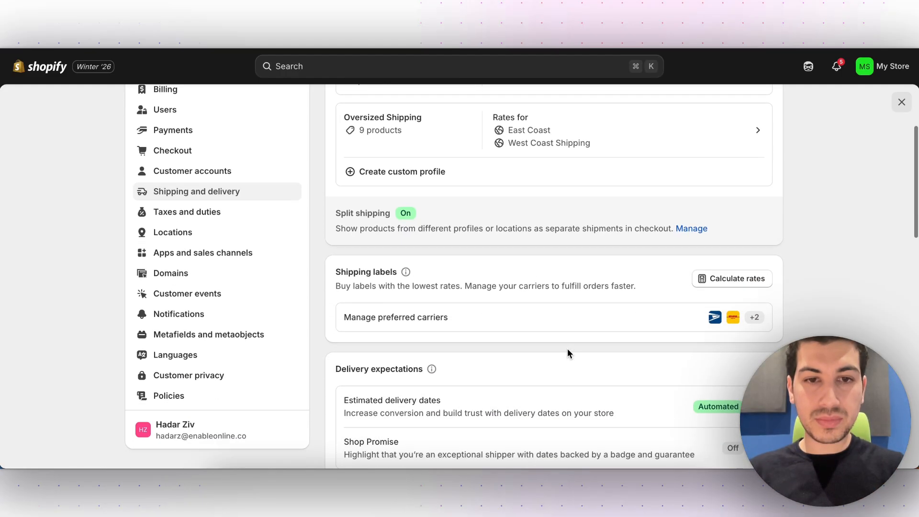
scroll(567, 348, up, 4)
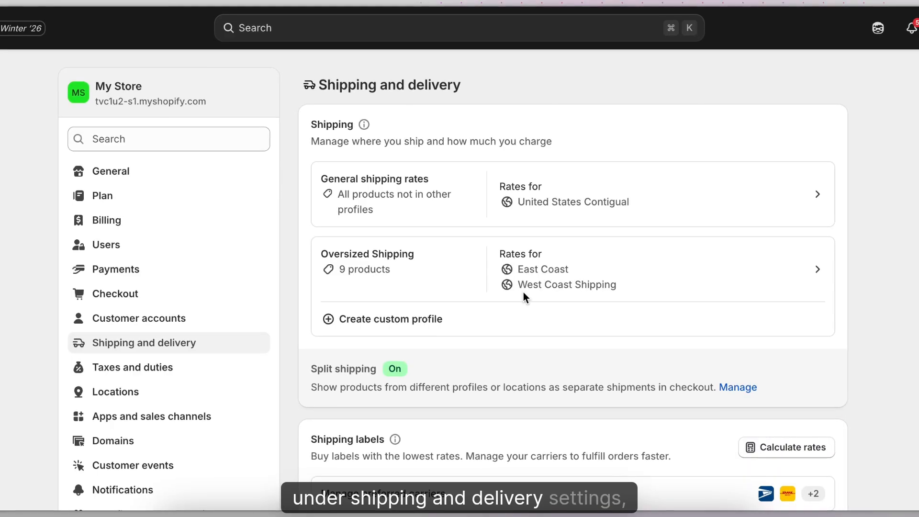
scroll(538, 381, down, 10)
scroll(538, 387, down, 3)
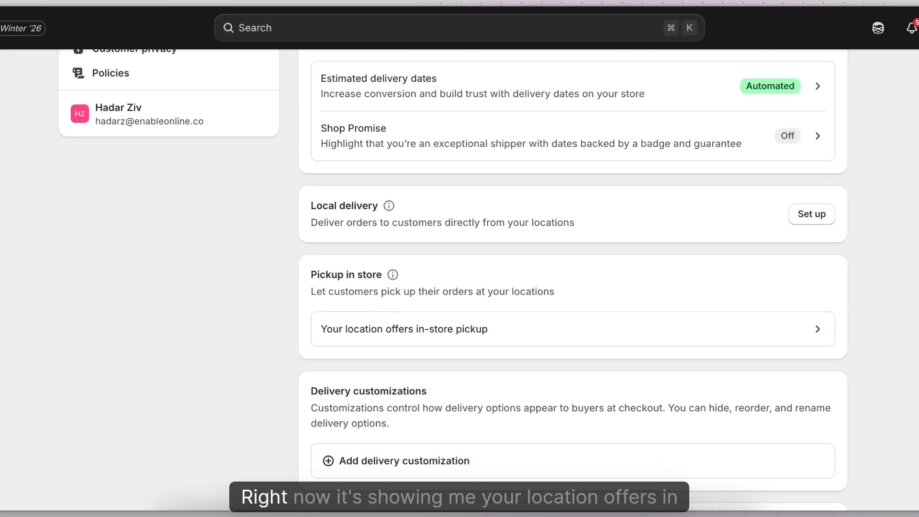
click(442, 341)
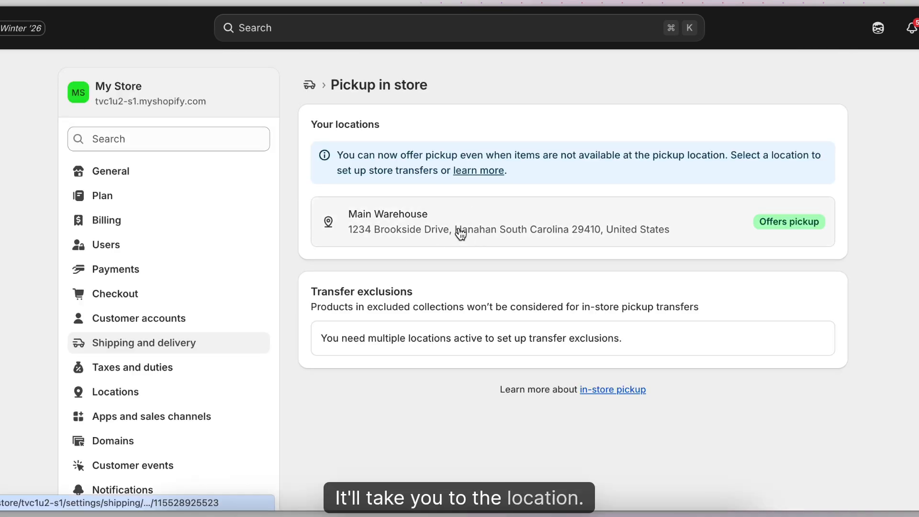
click(459, 231)
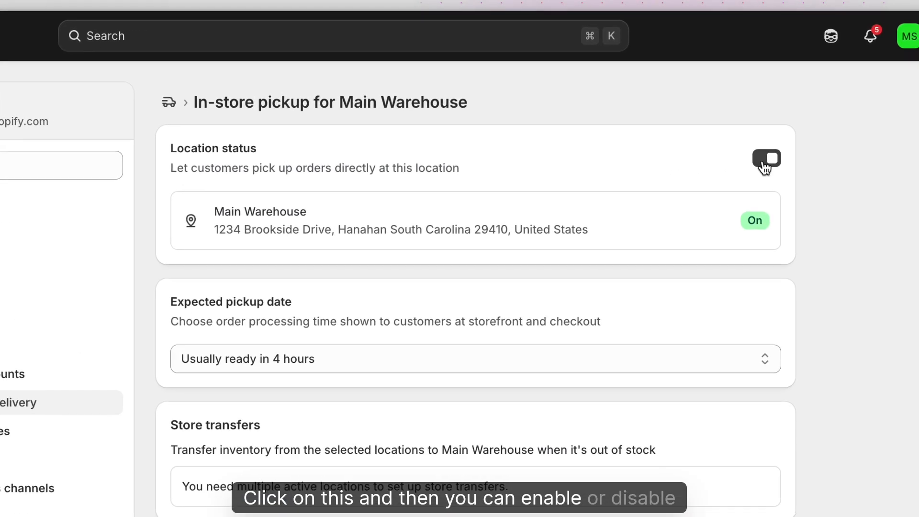
click(821, 134)
click(764, 163)
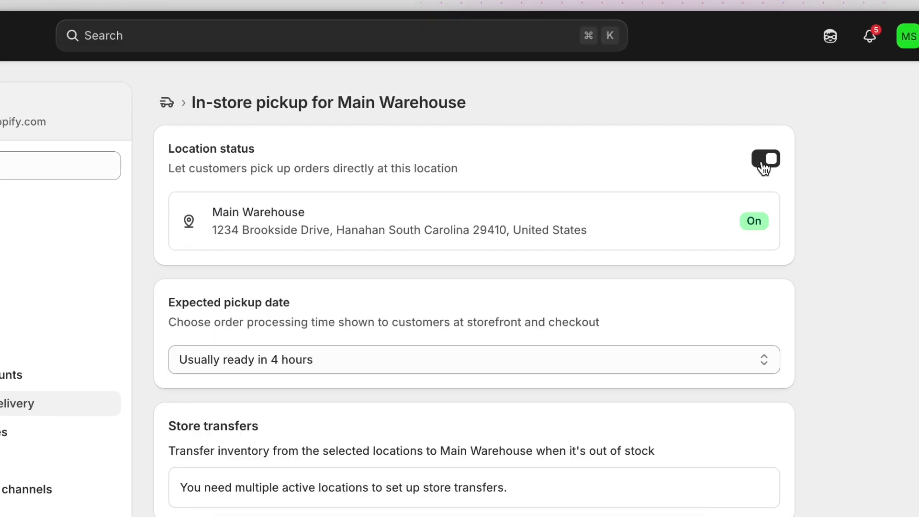
Leave in-store pickup switched on for Main Warehouse and choose Usually ready in 4 hours as the expected pickup date
click(763, 165)
click(763, 165)
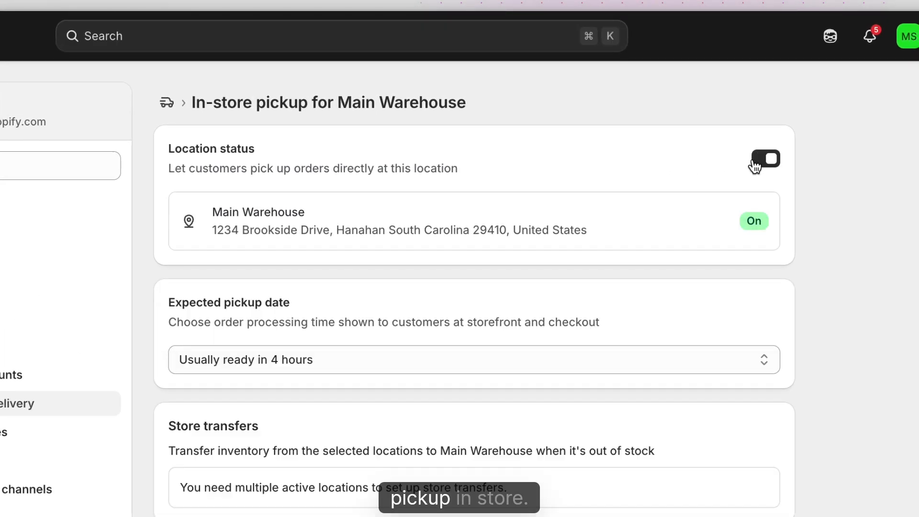
scroll(613, 181, down, 2)
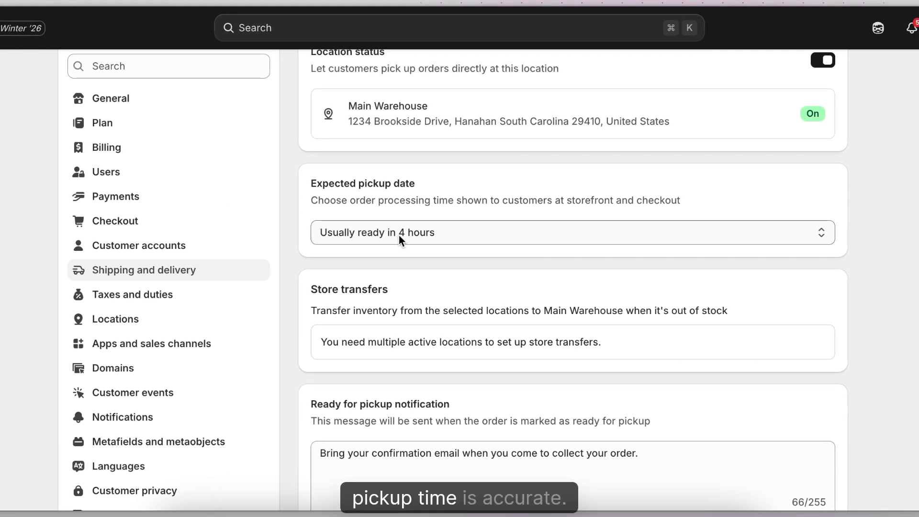
click(399, 236)
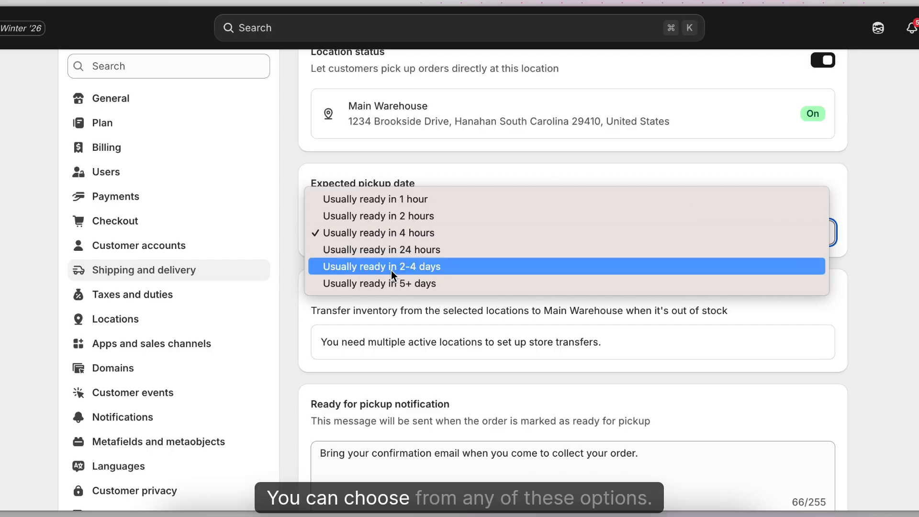
click(406, 232)
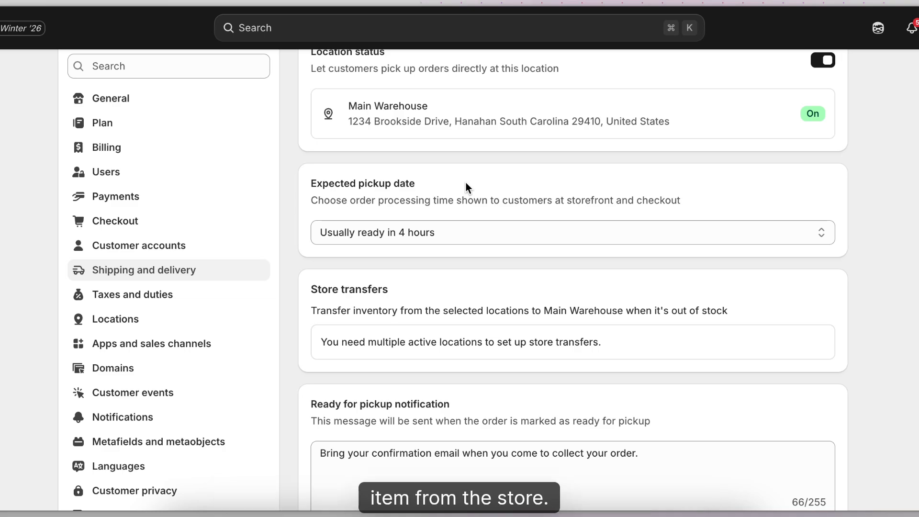
Examine the ready for pickup notification message and the checkout preview for Main Warehouse, leaving the message text as it is
scroll(480, 263, down, 2)
scroll(478, 264, down, 3)
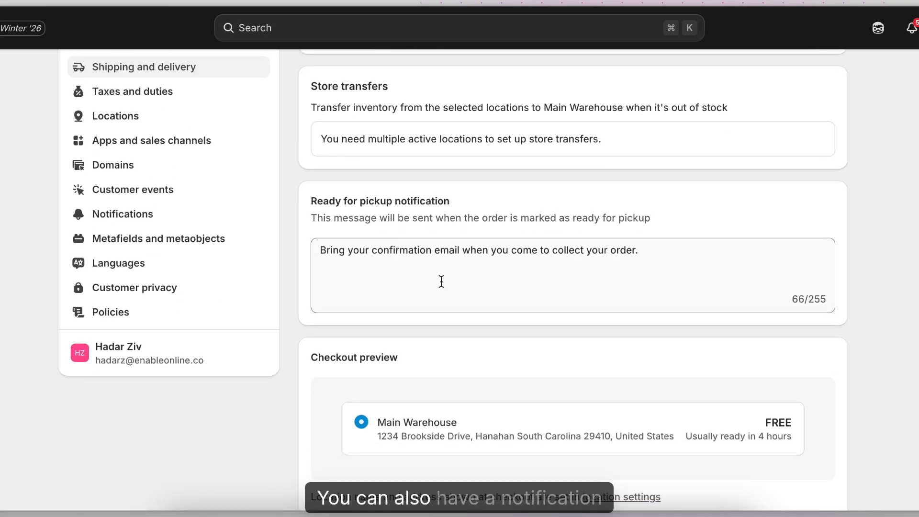
click(423, 253)
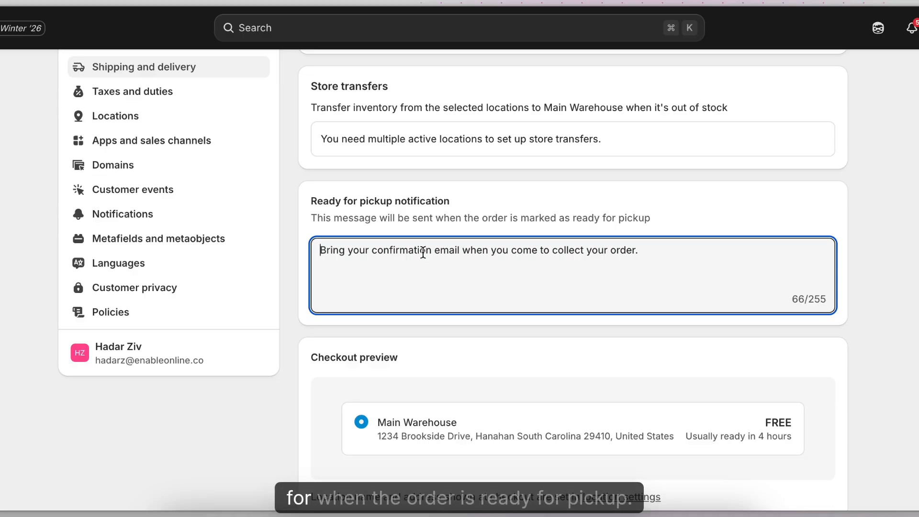
key(super+a)
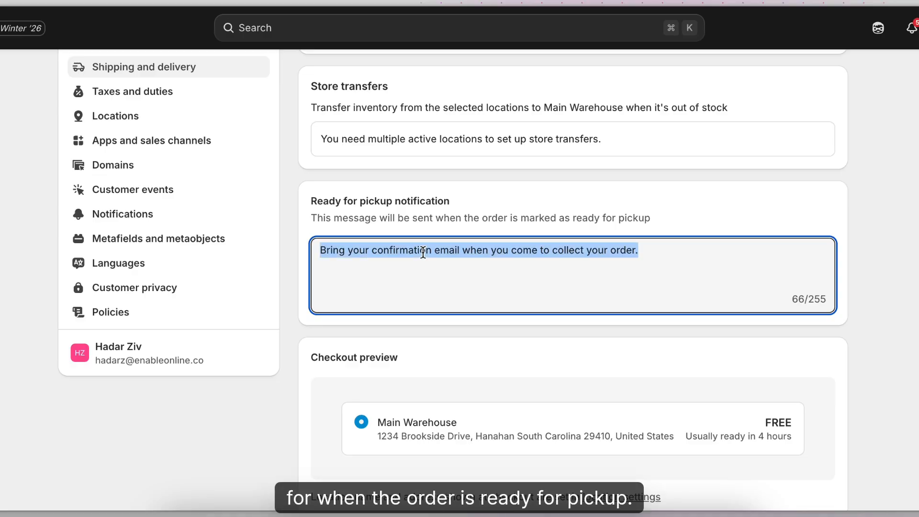
click(426, 283)
scroll(427, 295, down, 3)
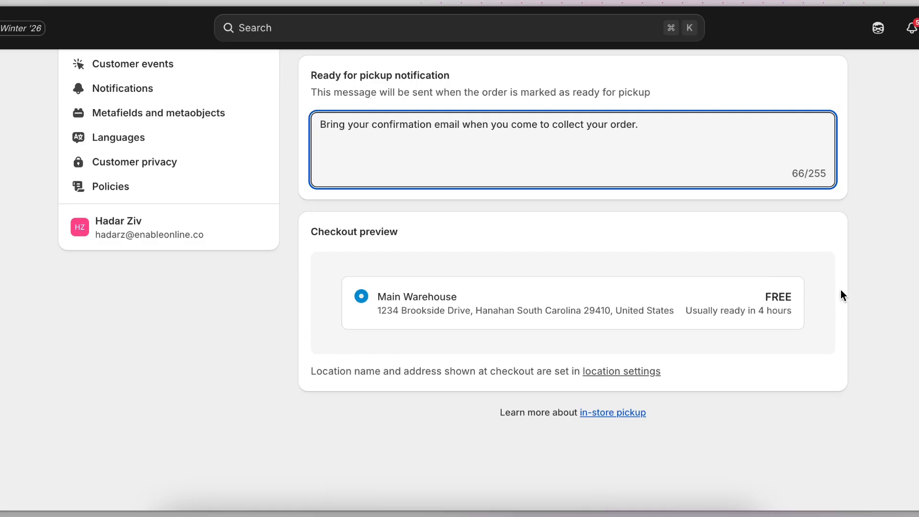
scroll(842, 295, up, 10)
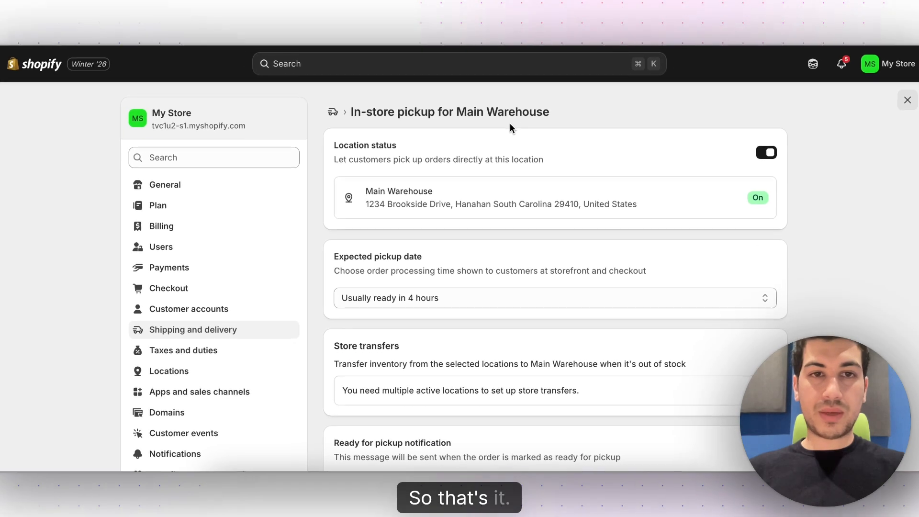
Return to the Shipping and delivery settings and review the general shipping rates and the Oversized Shipping profile
click(332, 112)
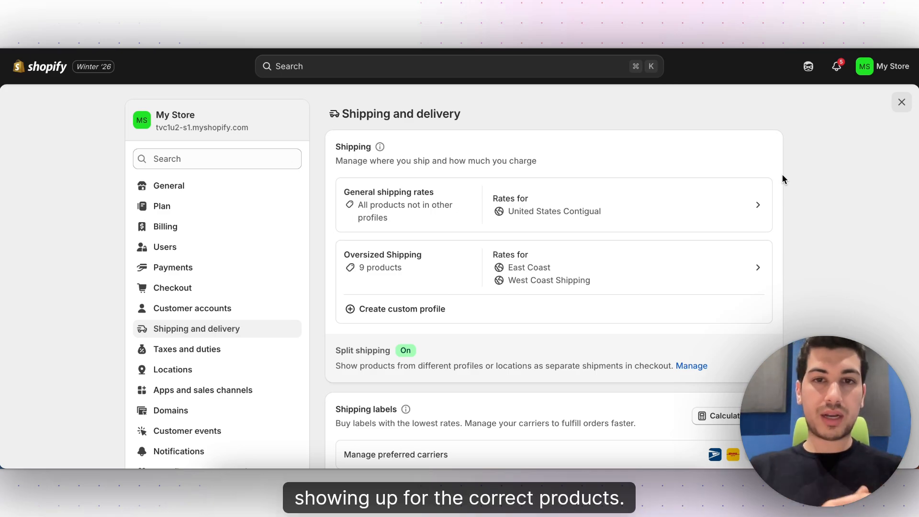
scroll(440, 235, down, 2)
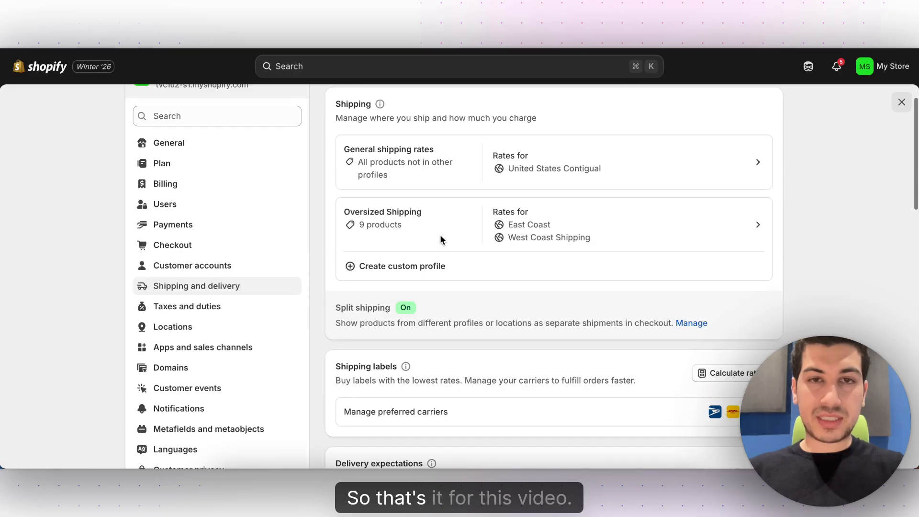
scroll(441, 234, up, 2)
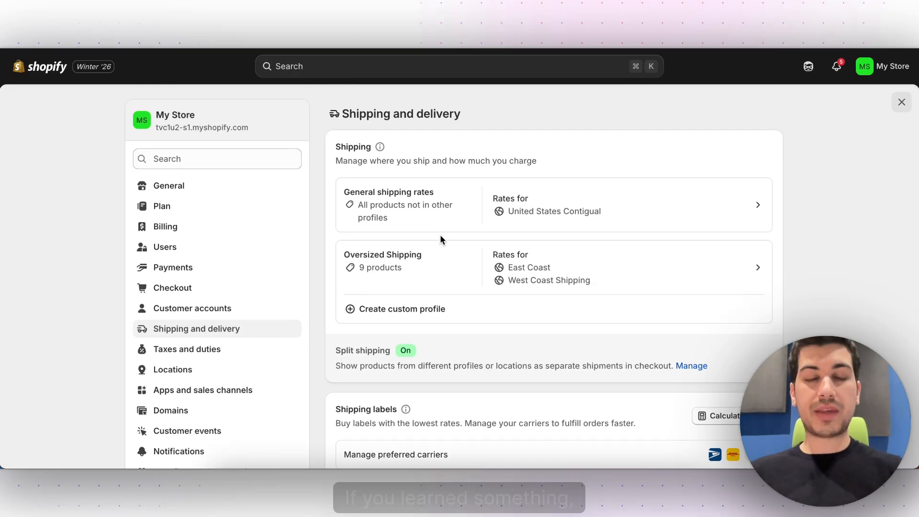